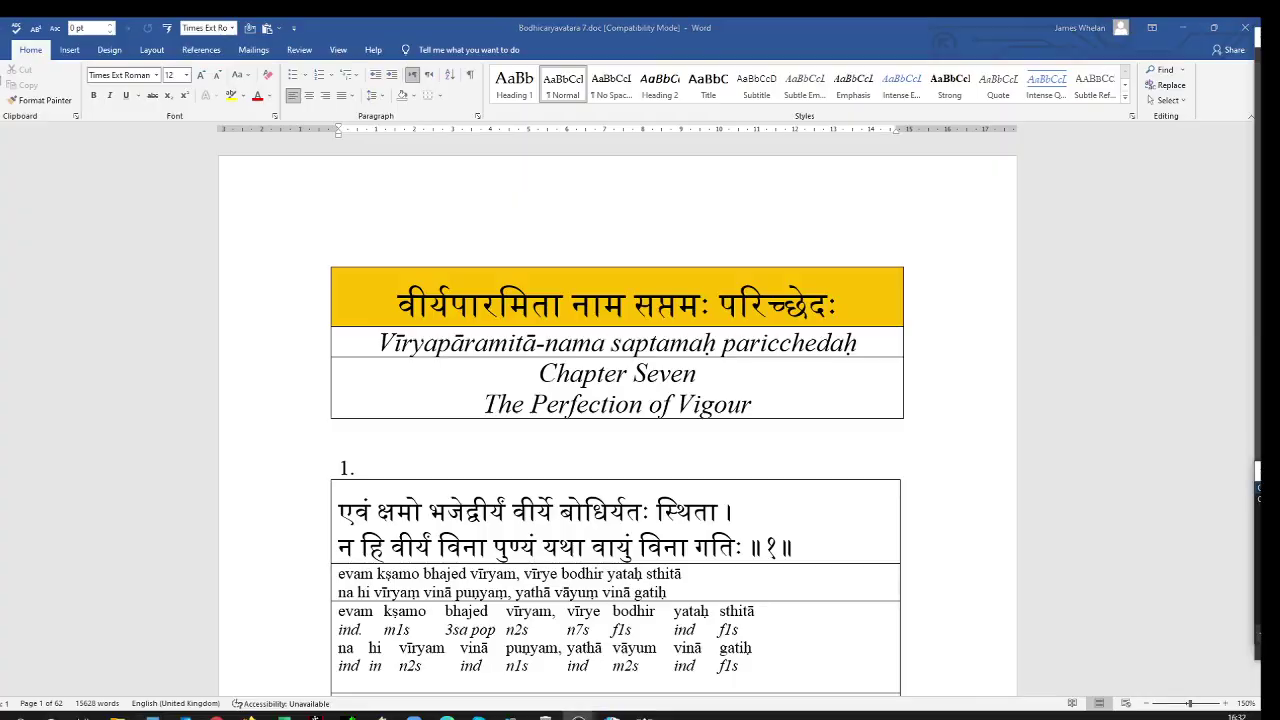
- Zoom the study document in four increments from the status bar for easier reading
click(1226, 705)
click(1226, 705)
click(1226, 705)
click(1226, 705)
click(1226, 705)
click(1226, 705)
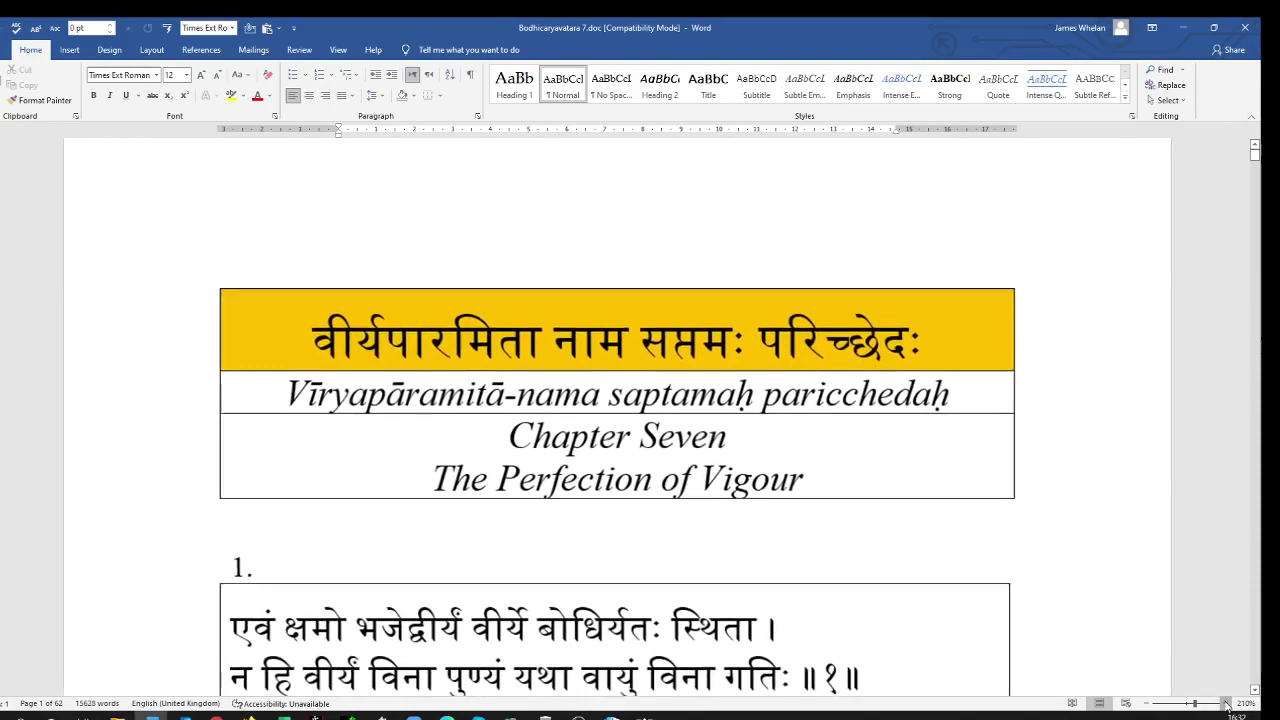
click(1226, 705)
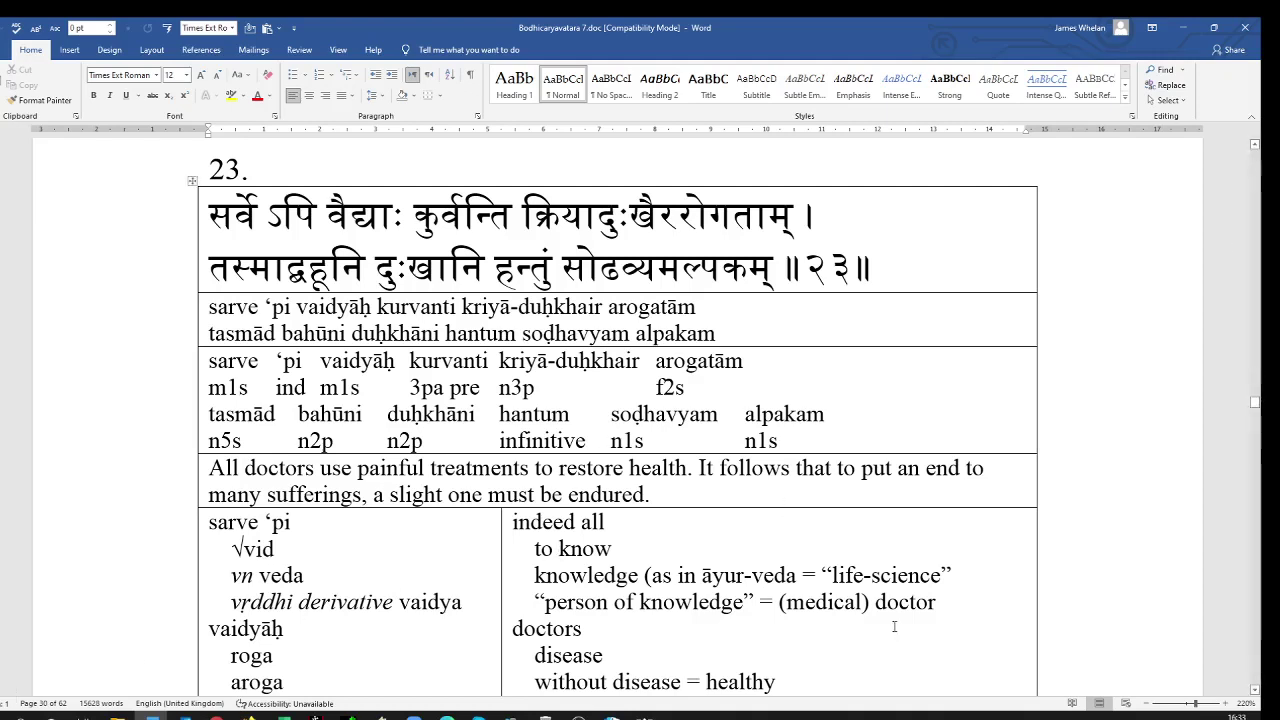
scroll(458, 538, down, 3)
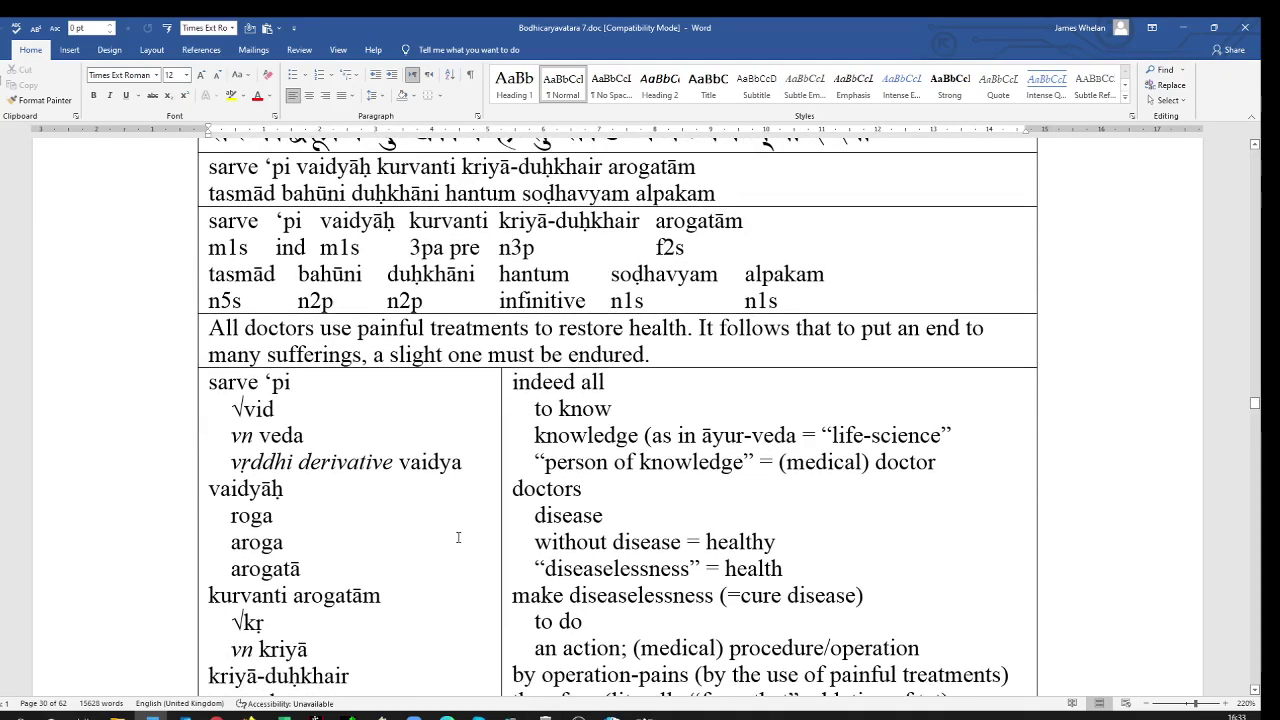
scroll(459, 540, down, 10)
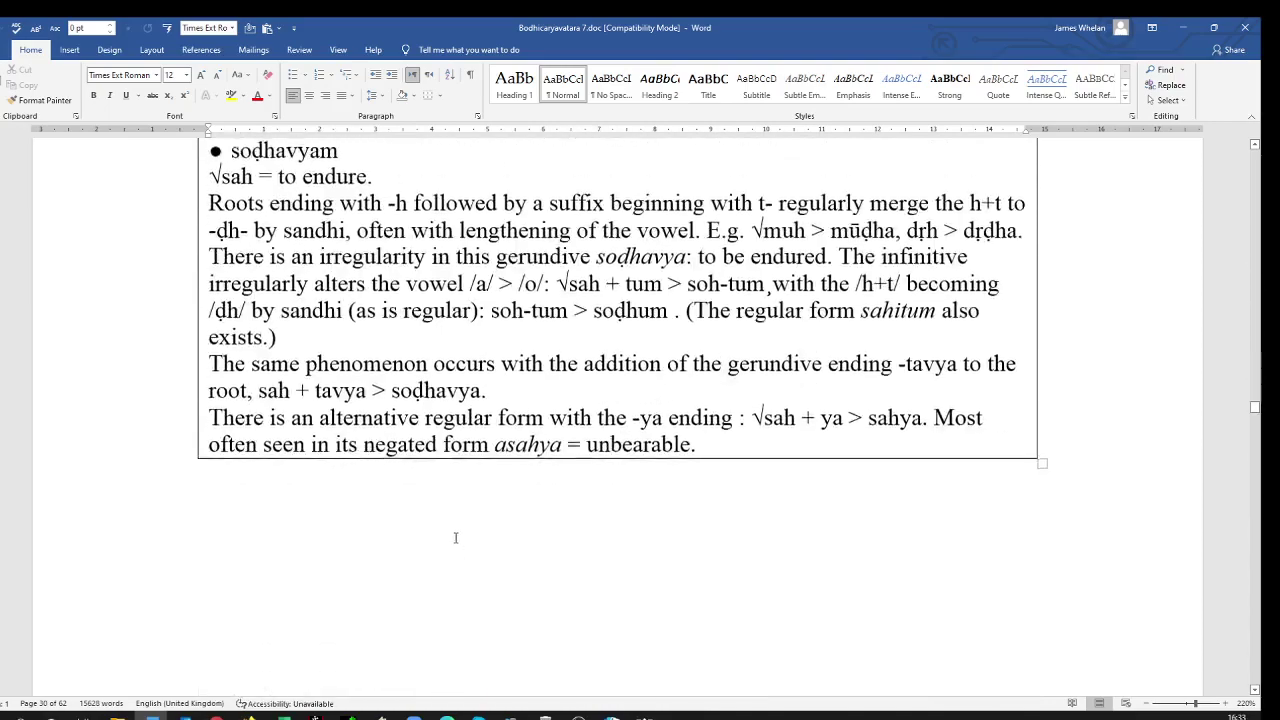
scroll(459, 535, up, 2)
scroll(460, 536, up, 1)
scroll(458, 532, down, 4)
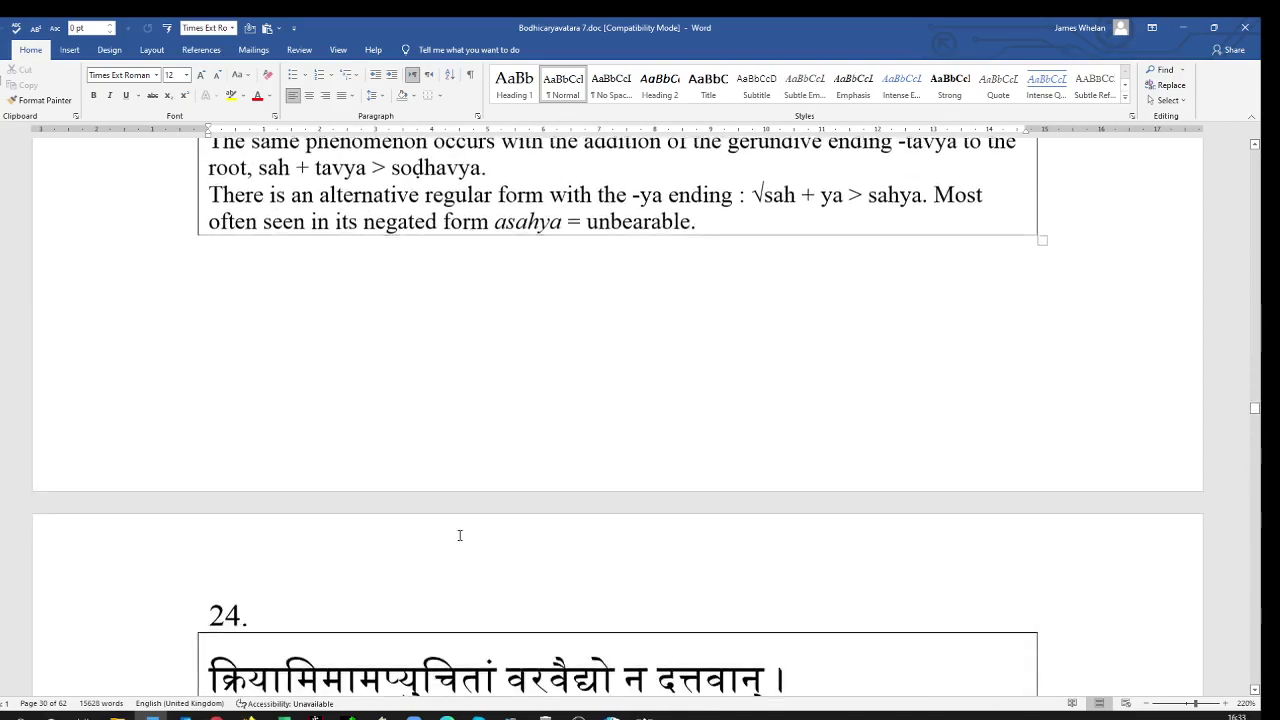
scroll(458, 532, up, 6)
scroll(460, 536, up, 5)
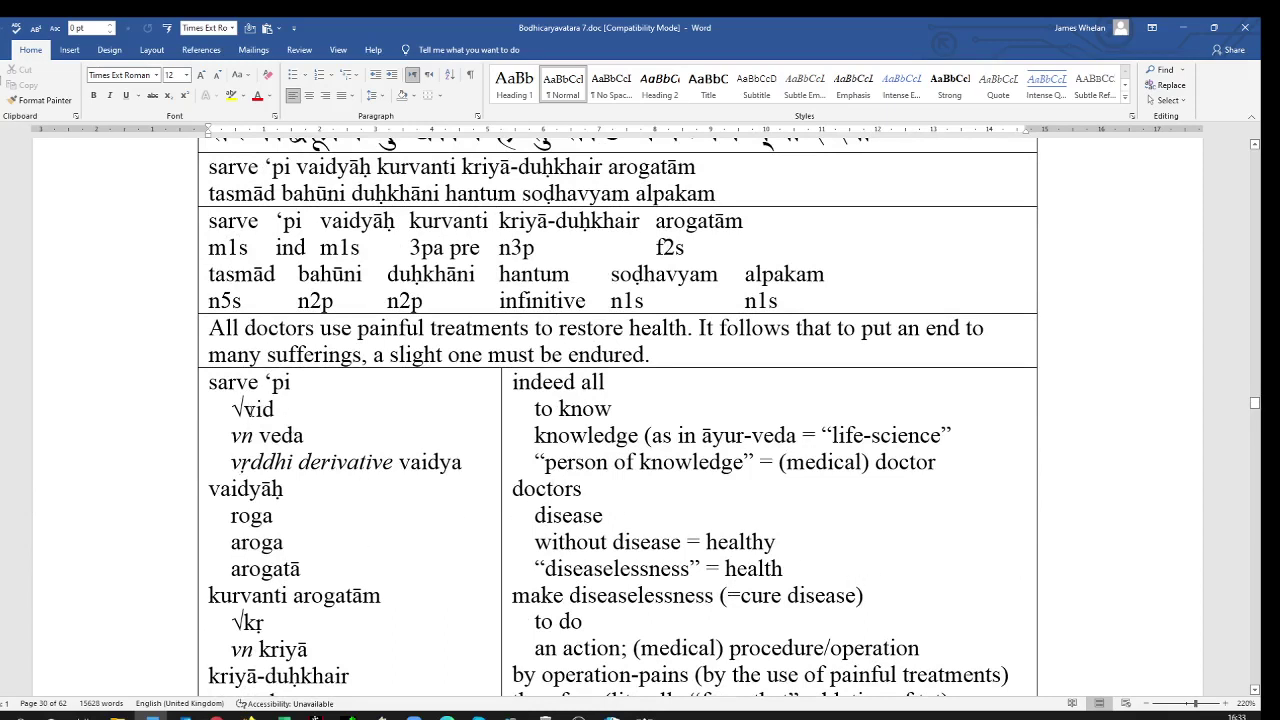
double_click(250, 410)
click(295, 410)
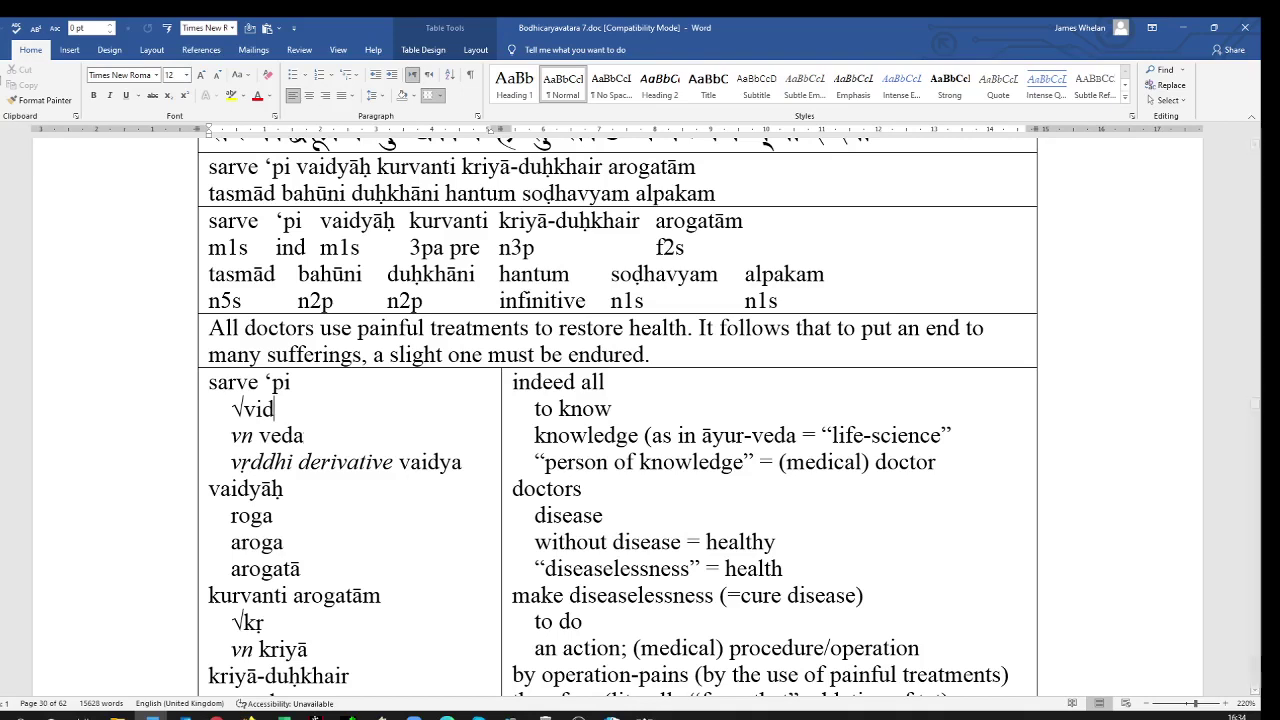
- Move the Word window aside to reveal the mirrored iPad note in AirServer
drag(952, 22, 1279, 80)
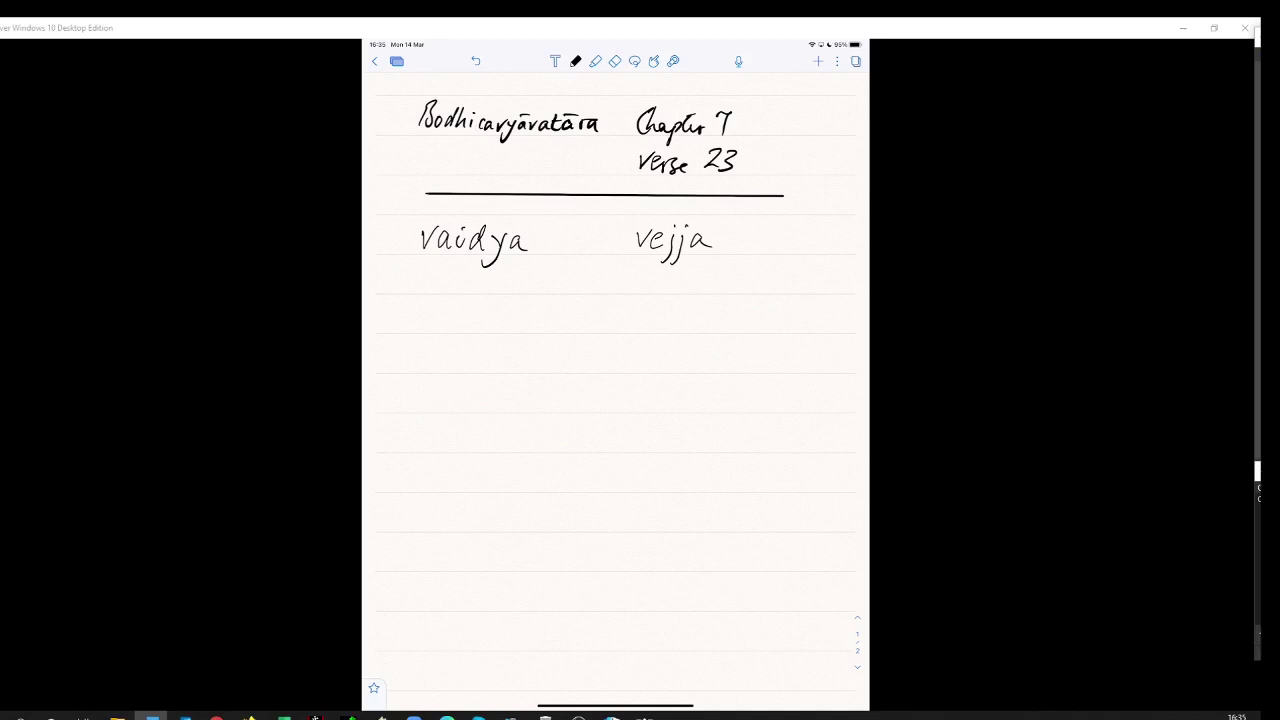
- Bring the Word study document back to the front and scroll up toward verse 23
key(alt+Tab)
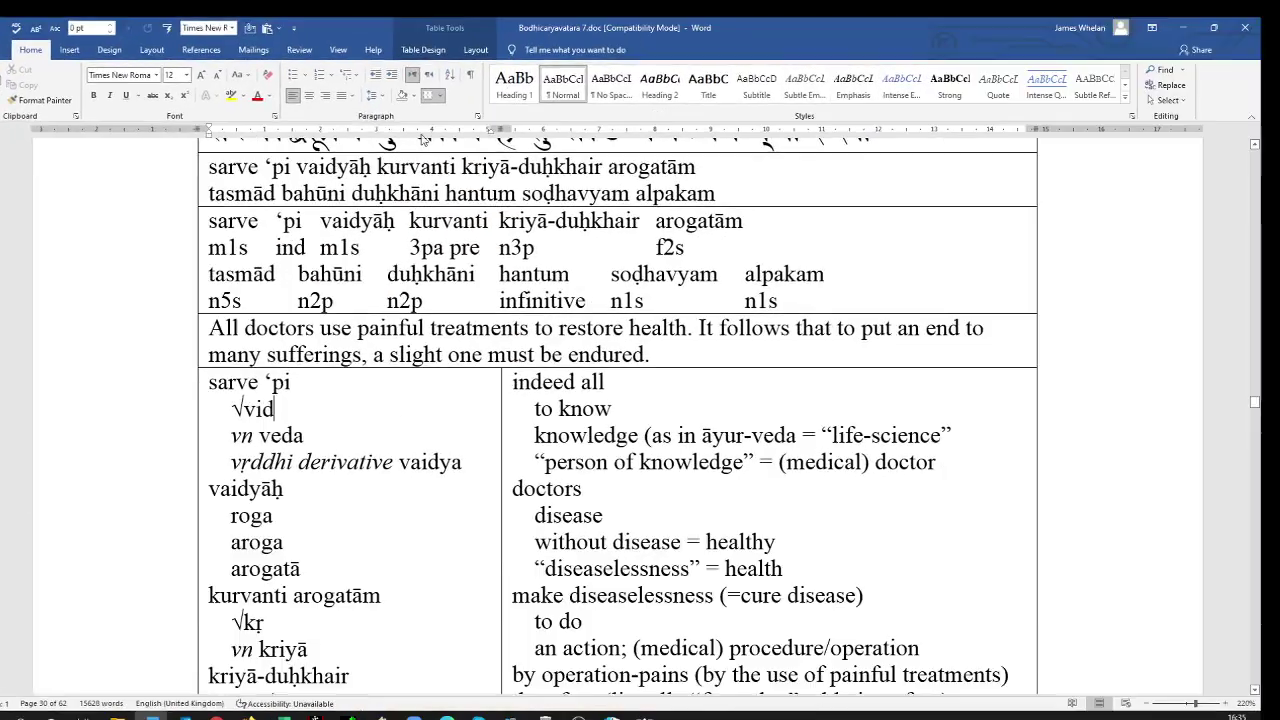
scroll(421, 174, up, 3)
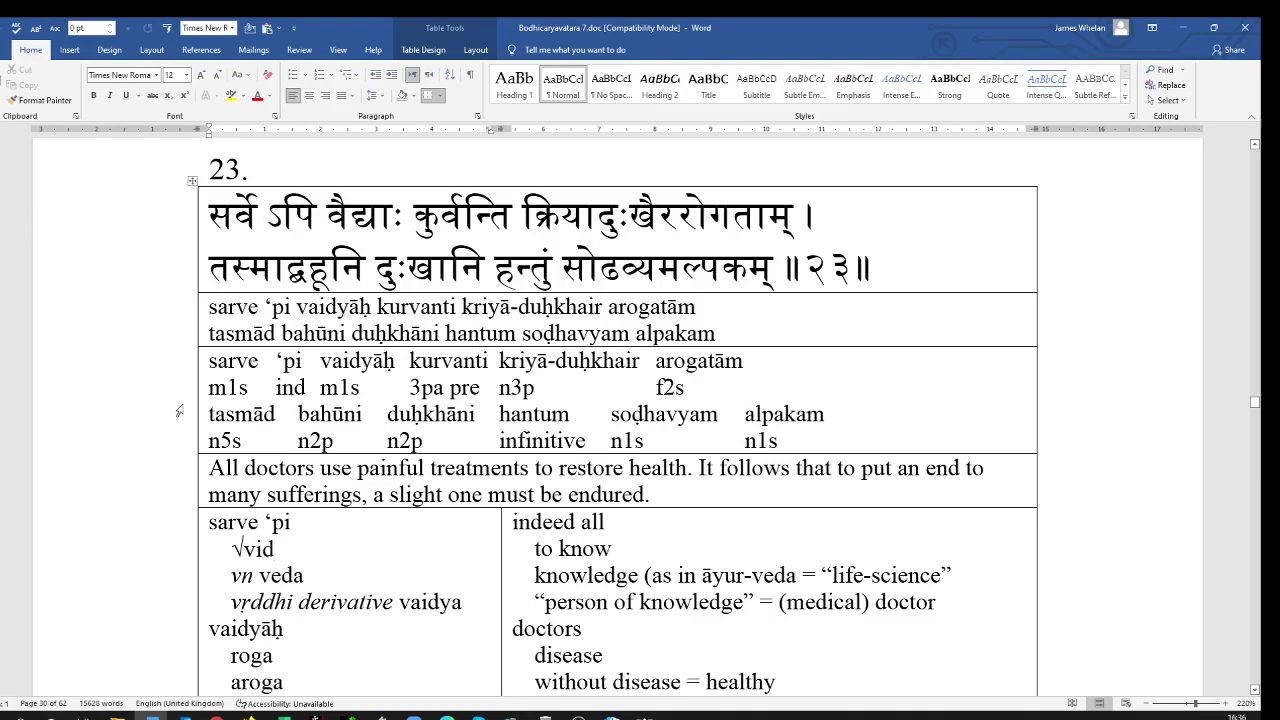
scroll(316, 563, down, 1)
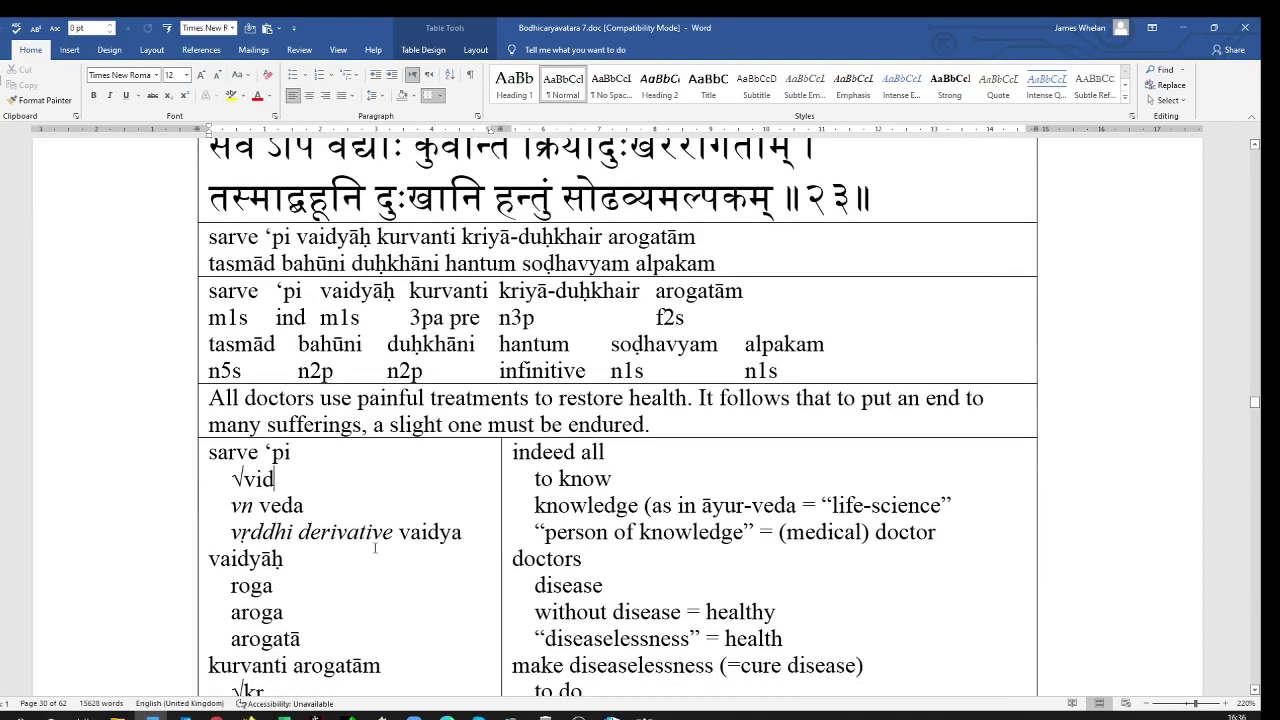
scroll(420, 527, down, 1)
scroll(420, 527, up, 3)
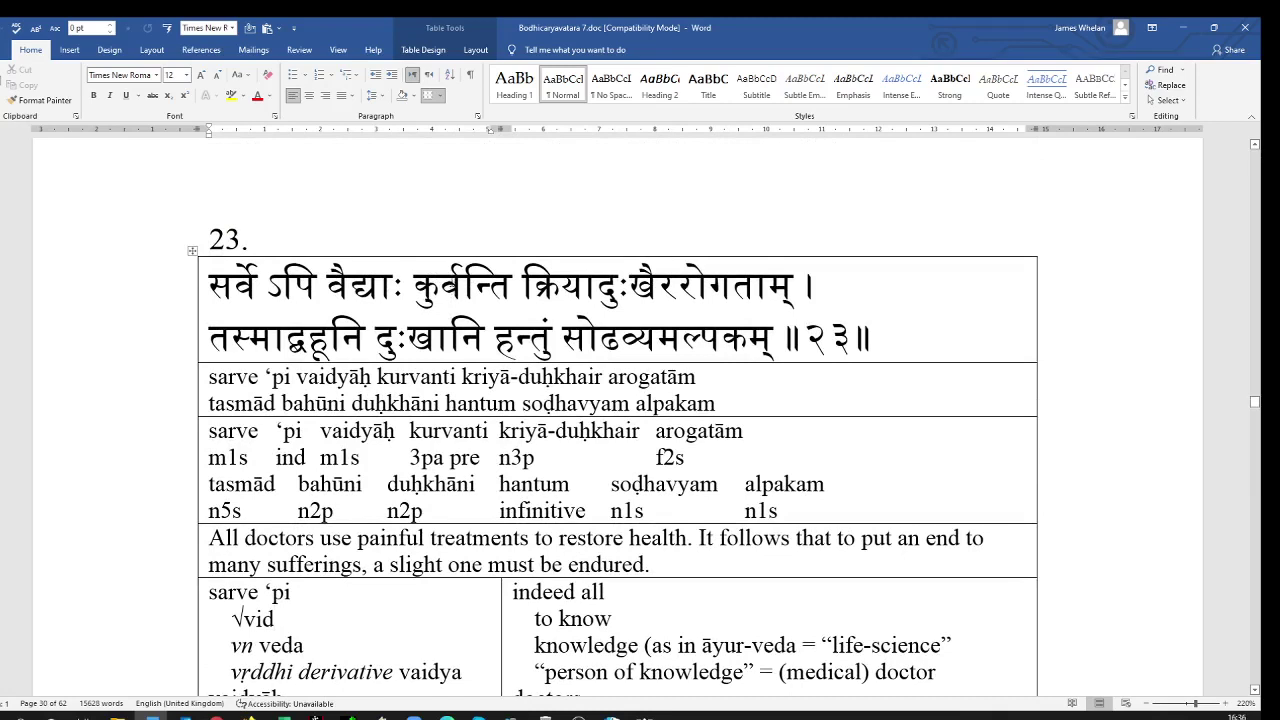
click(463, 288)
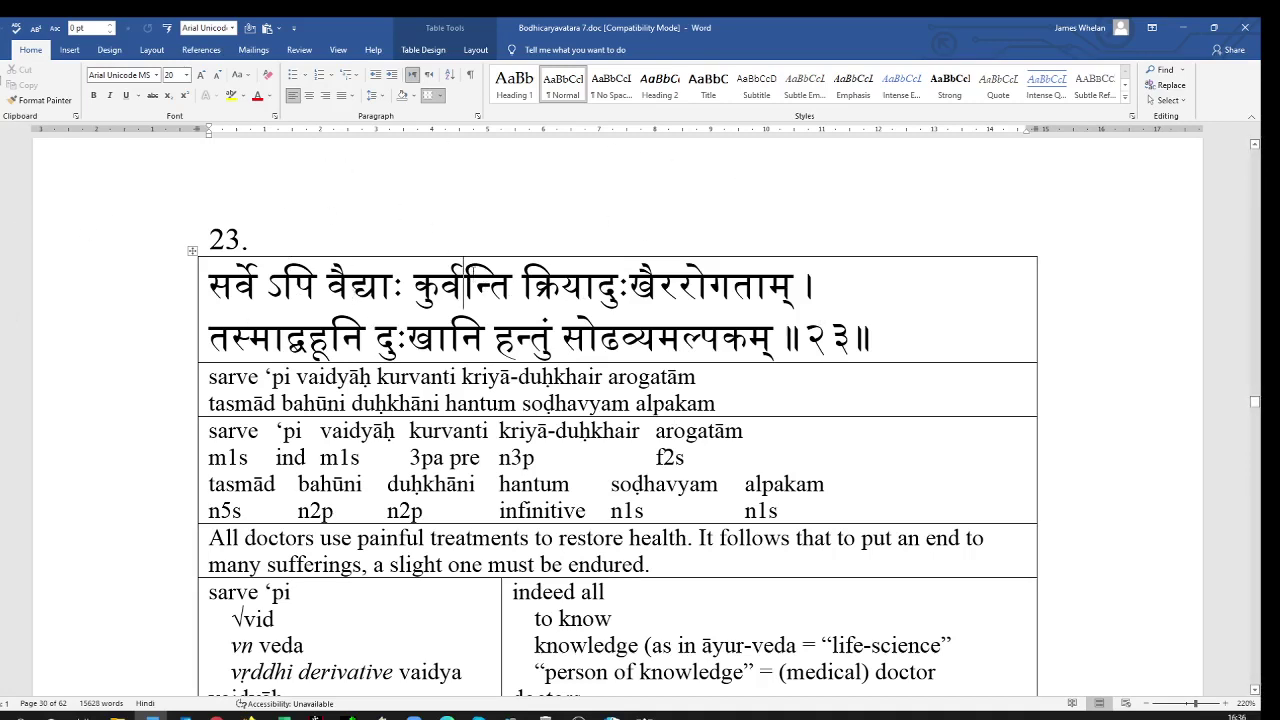
scroll(394, 319, down, 3)
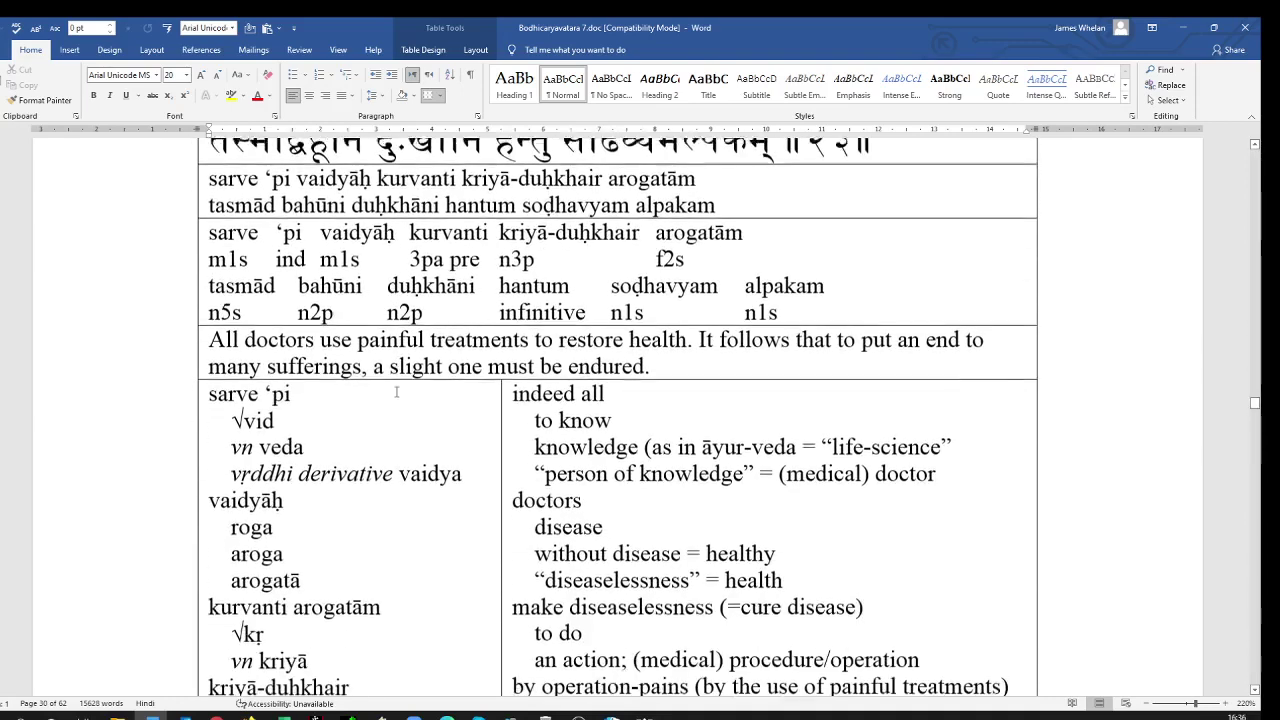
scroll(435, 168, up, 2)
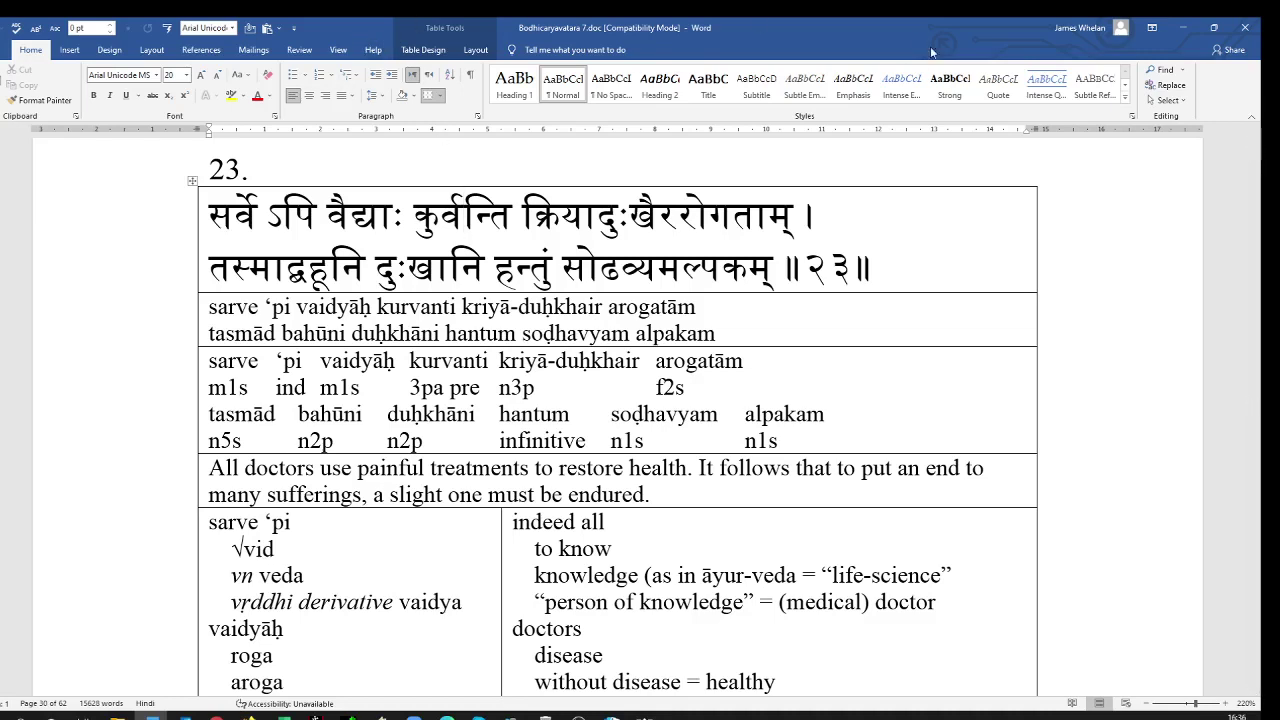
- Switch to the AirServer window with the mirrored iPad notes
key(alt+Tab)
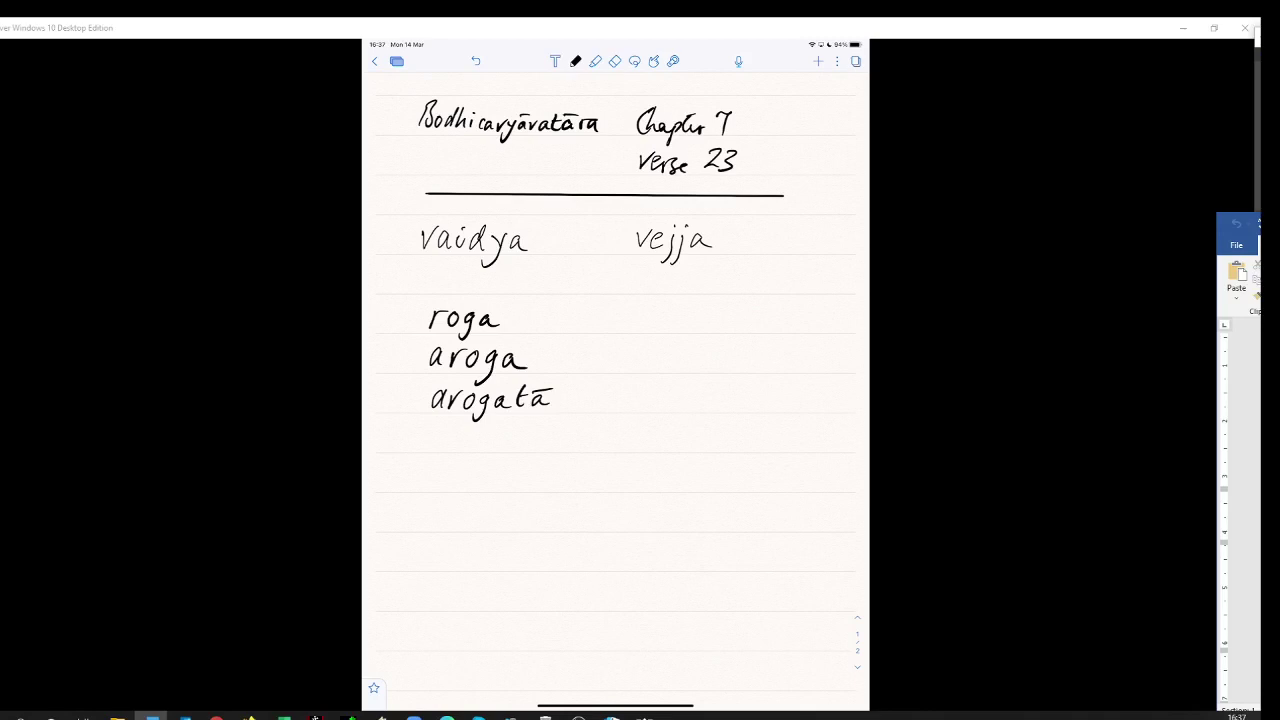
- Handwrite 'kr' below arogatā, then bring the Word study document in and maximize it
mouse_move(437, 455)
mouse_down()
mouse_move(433, 488)
mouse_move(465, 474)
mouse_up()
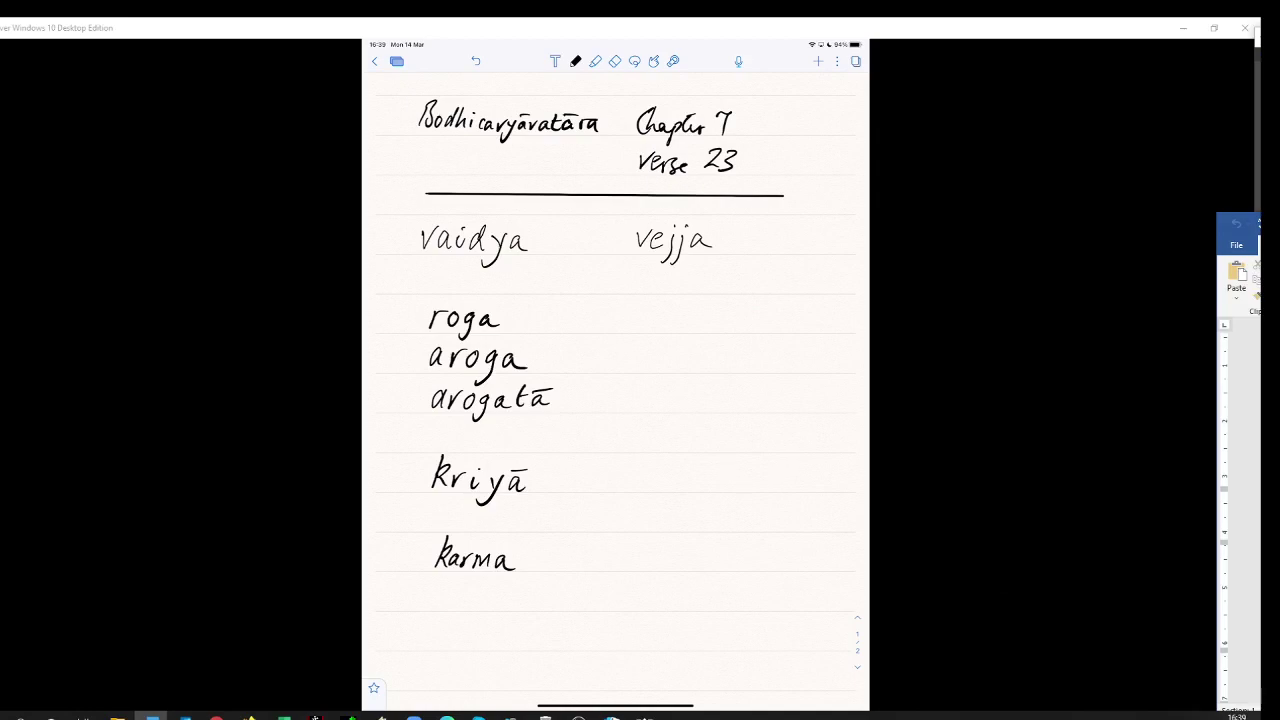
drag(1255, 224, 1174, 280)
double_click(1174, 280)
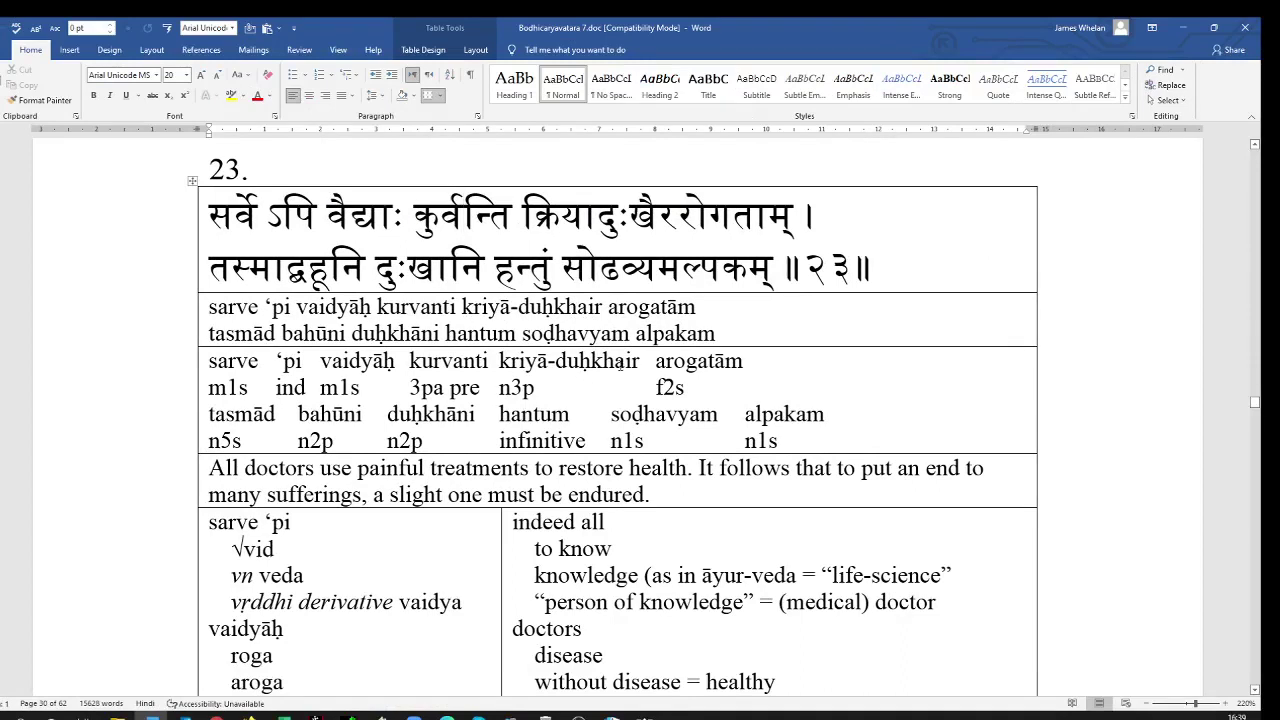
click(636, 360)
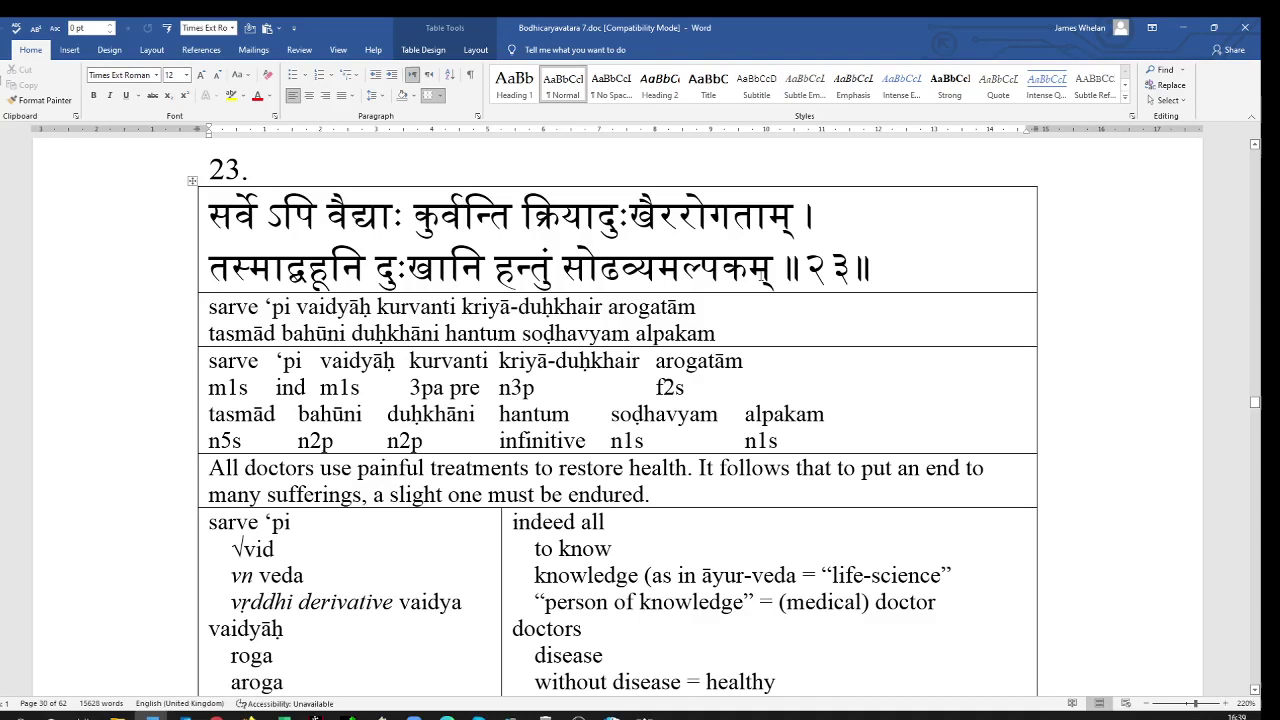
text(ḥ)
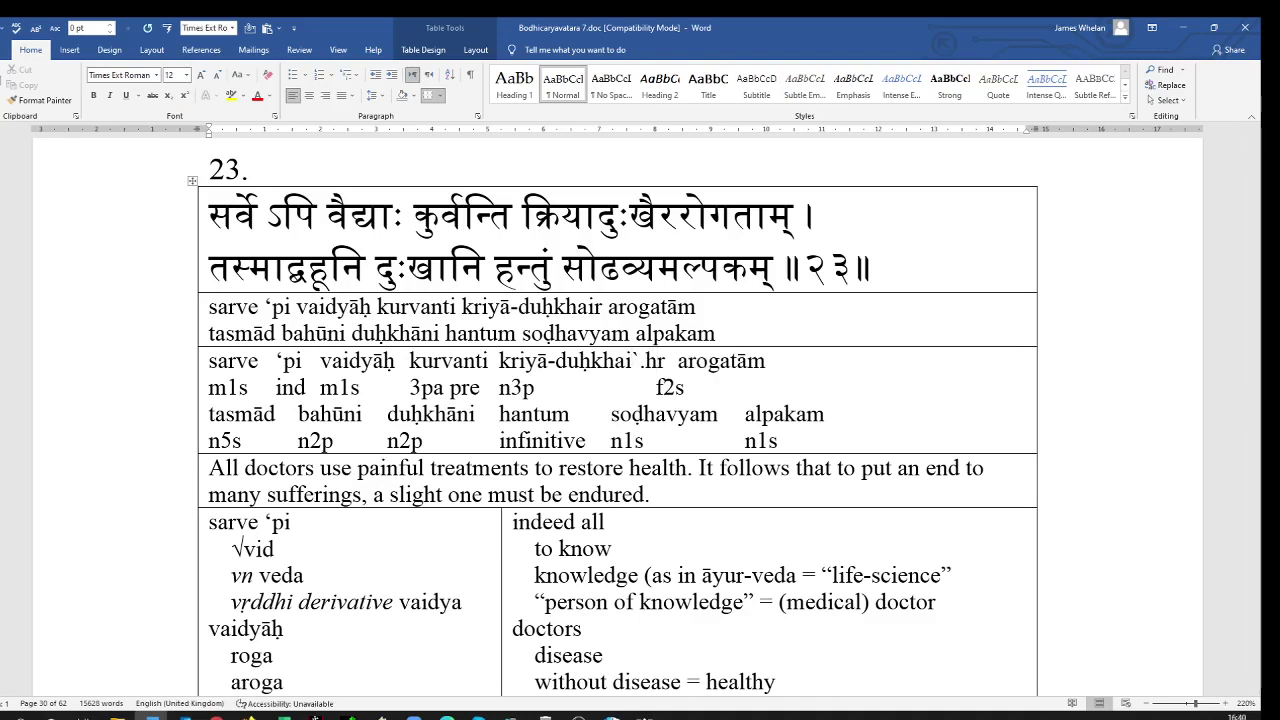
key(Delete)
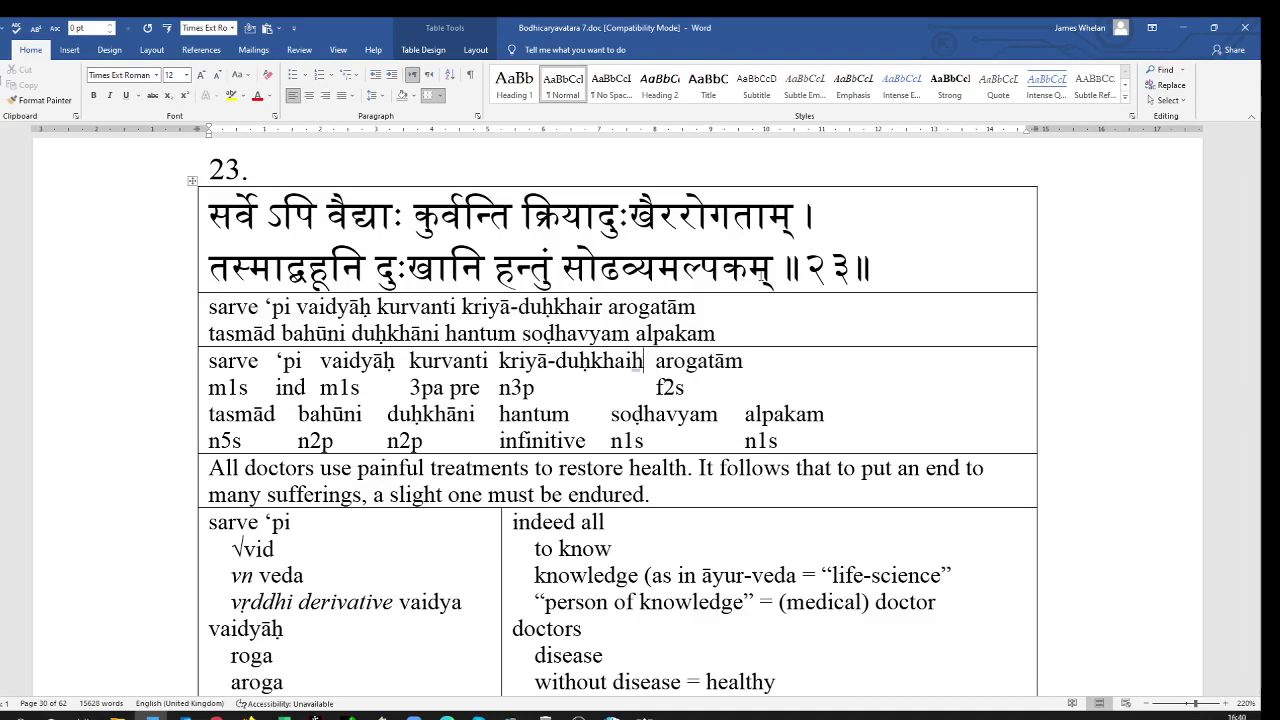
drag(614, 362, 642, 371)
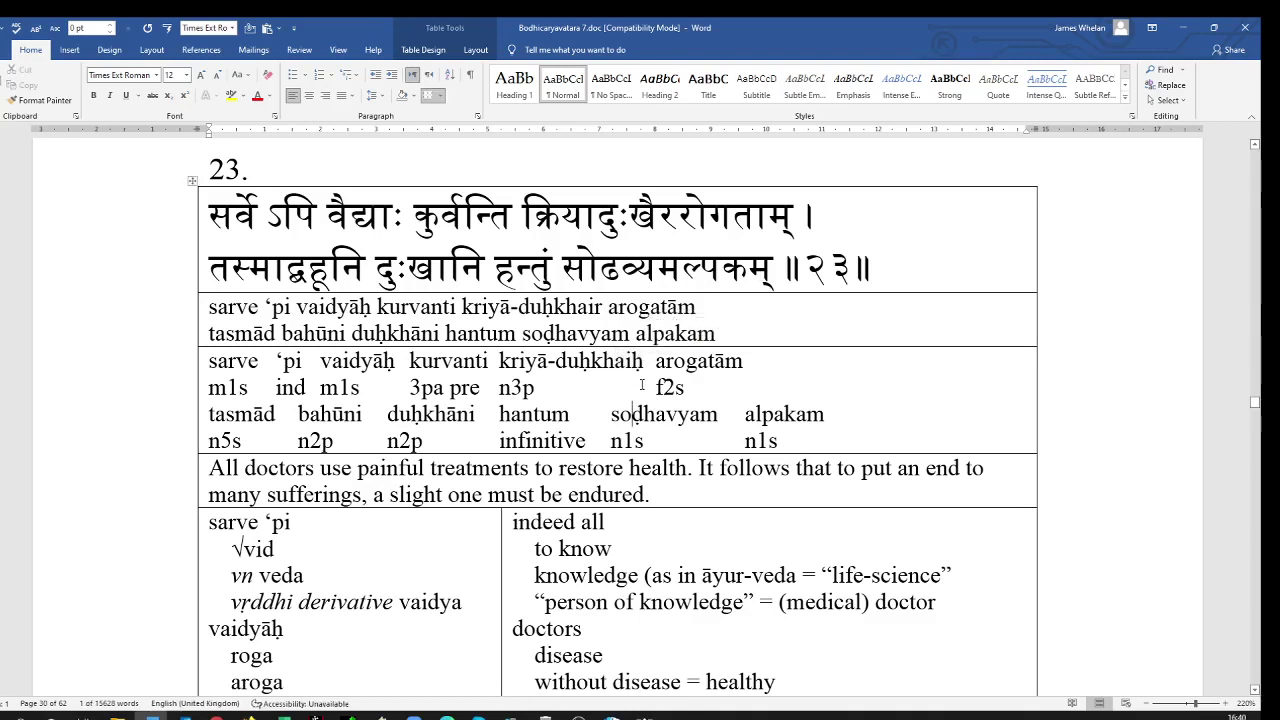
click(632, 408)
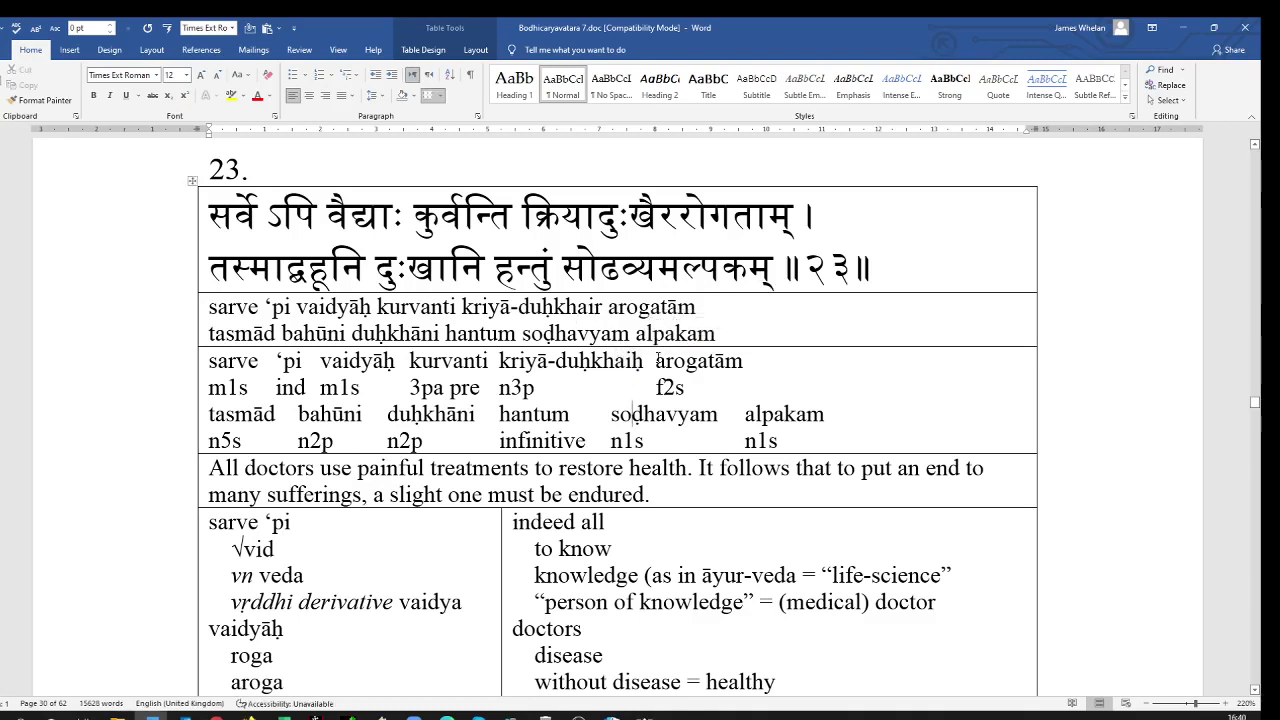
click(655, 362)
drag(655, 362, 667, 363)
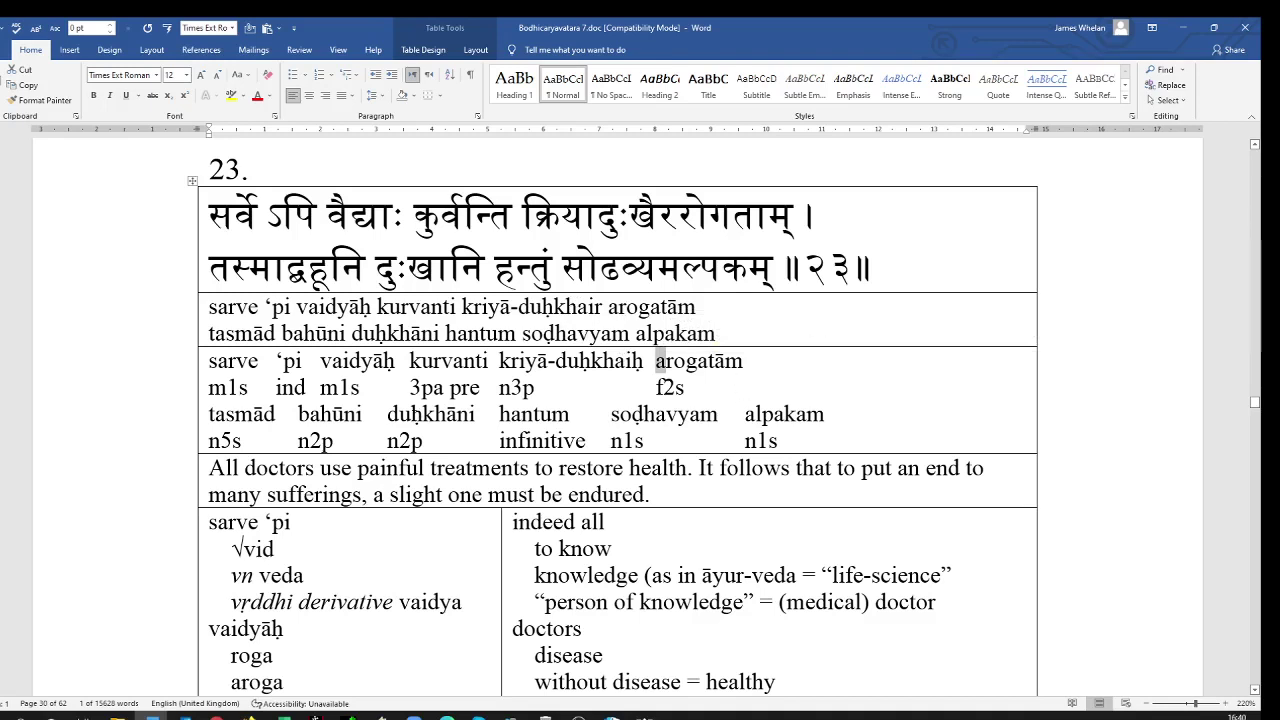
click(334, 416)
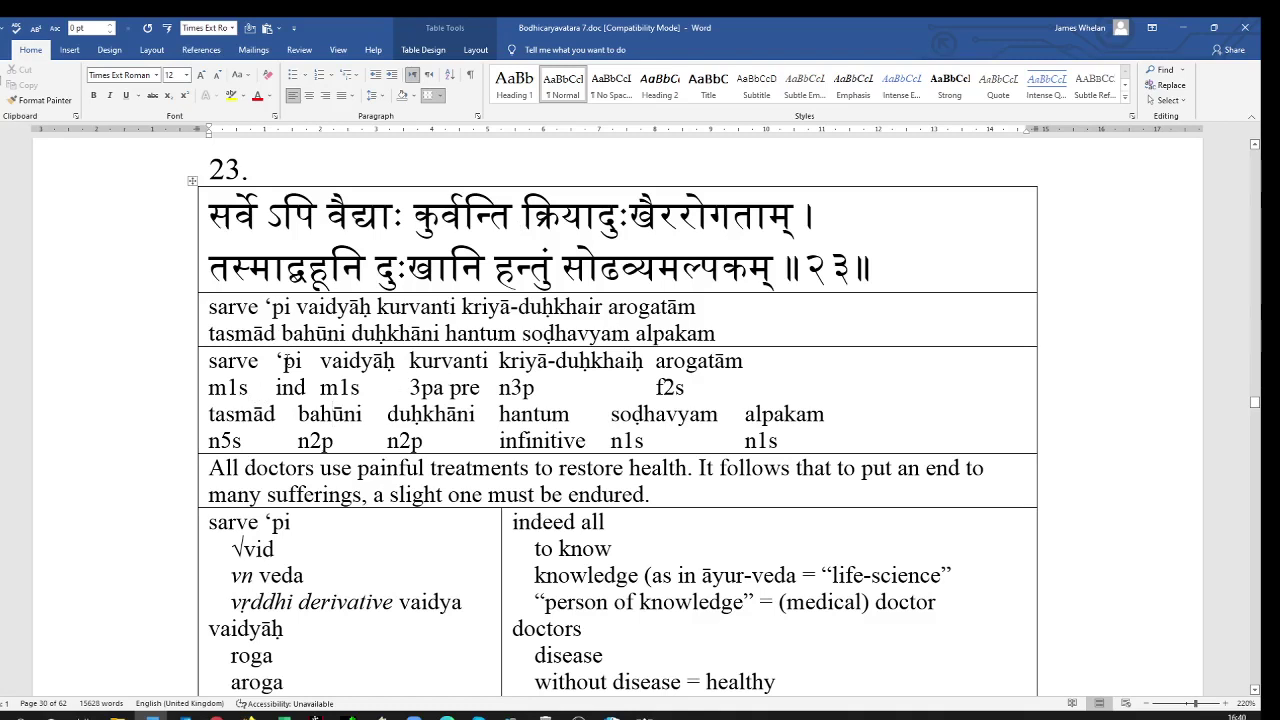
click(281, 333)
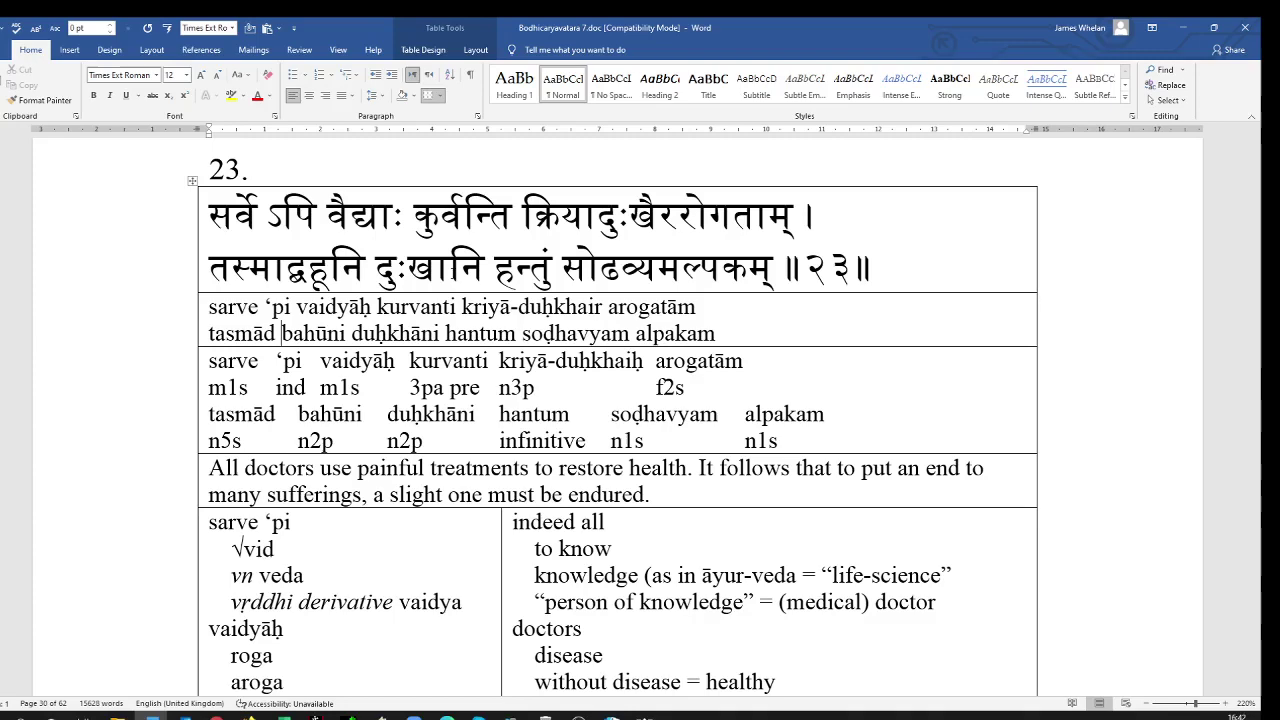
scroll(462, 574, down, 5)
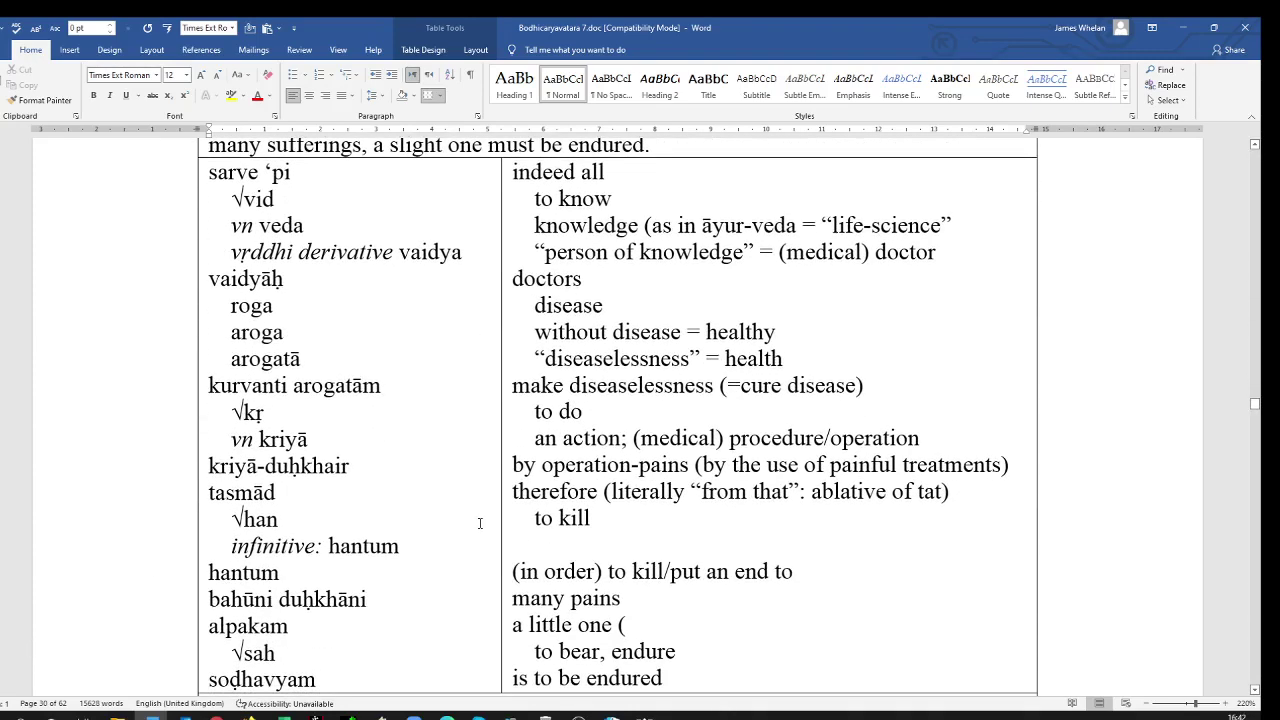
scroll(478, 528, down, 4)
scroll(478, 528, down, 3)
scroll(478, 528, up, 2)
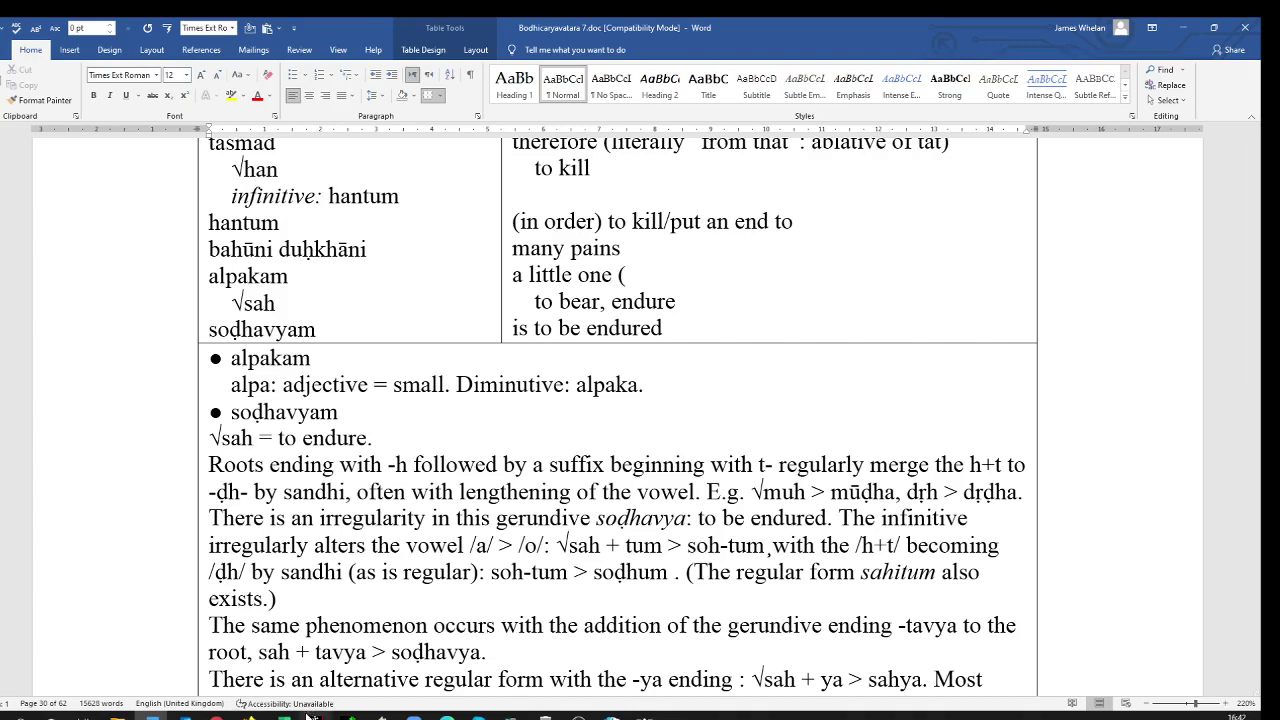
scroll(386, 507, up, 10)
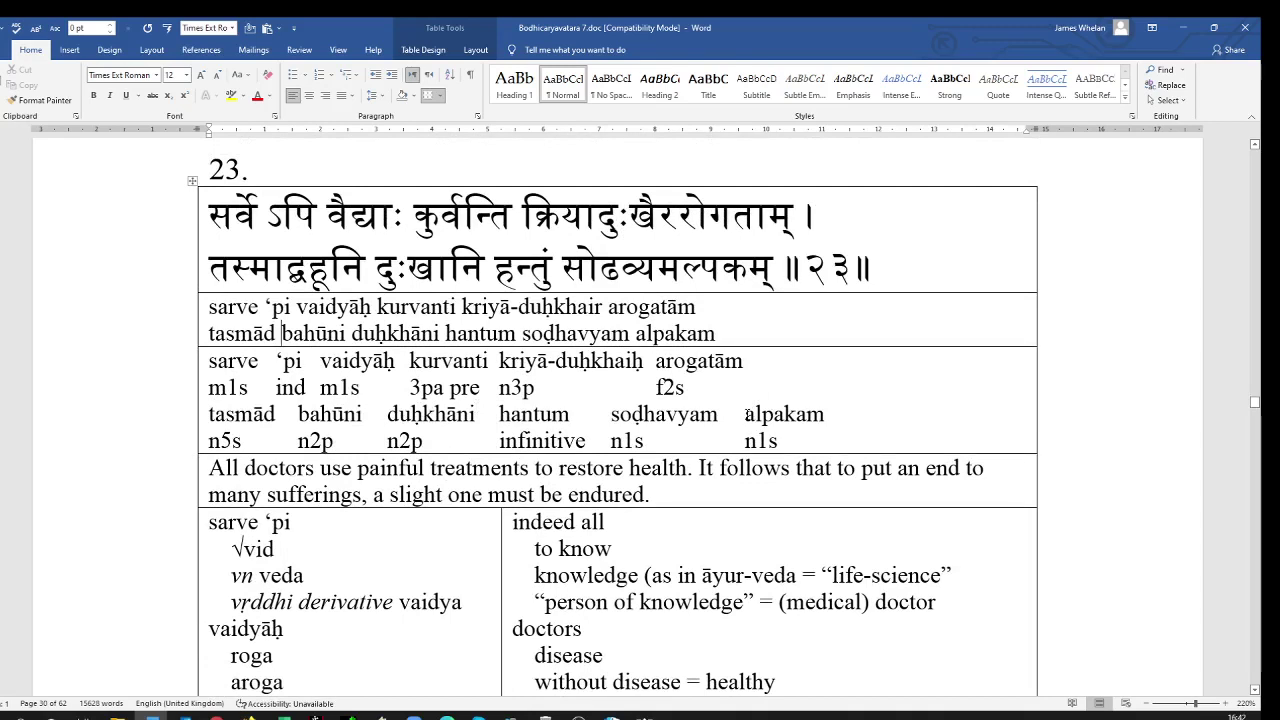
drag(745, 414, 861, 411)
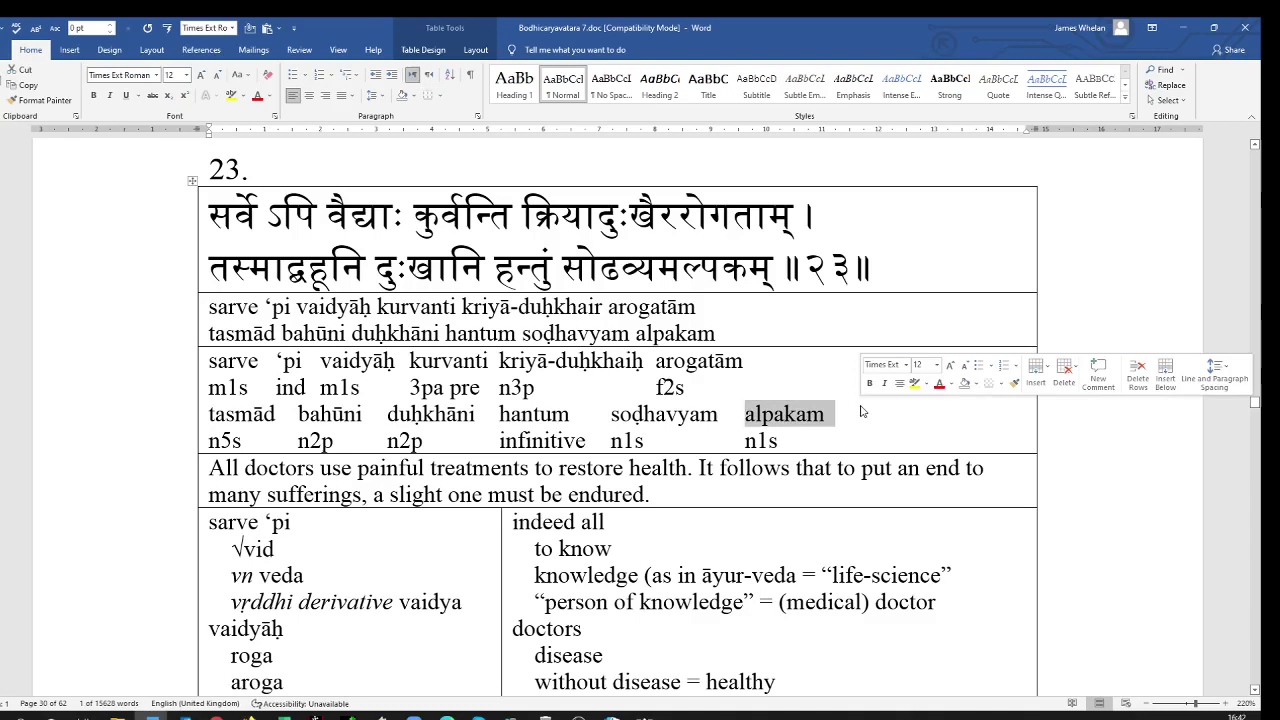
key(Right)
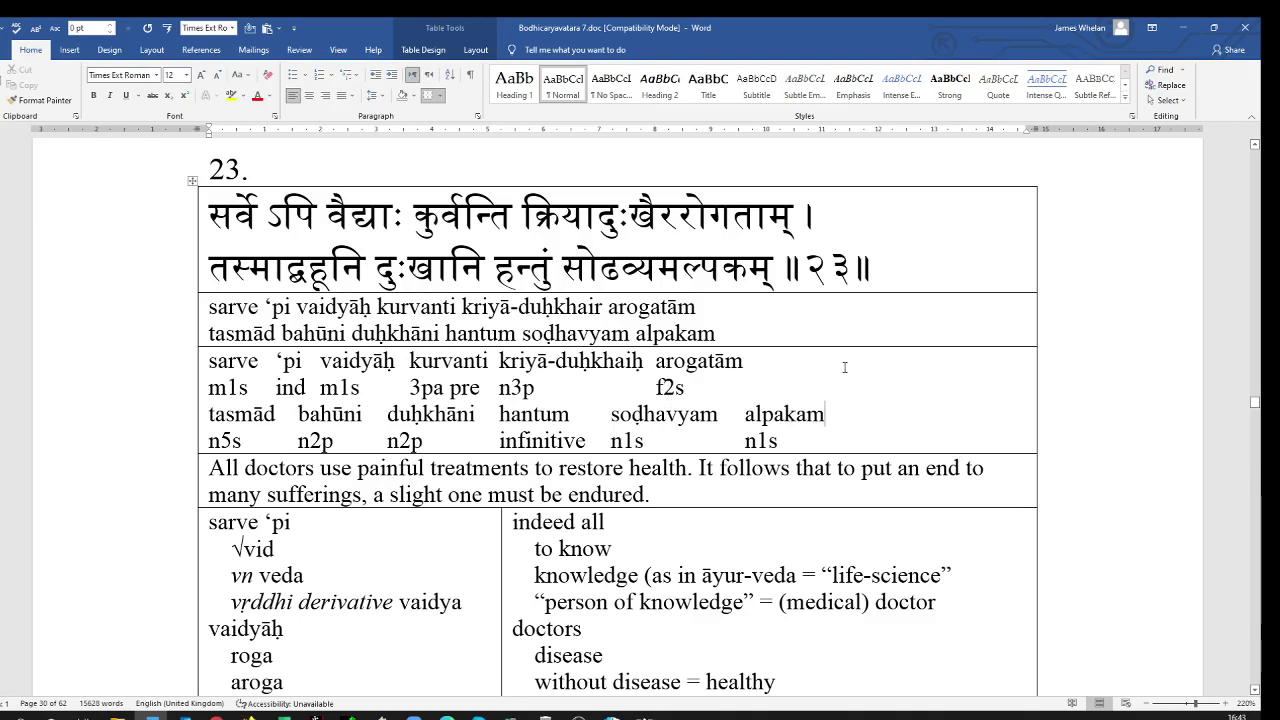
scroll(840, 370, down, 3)
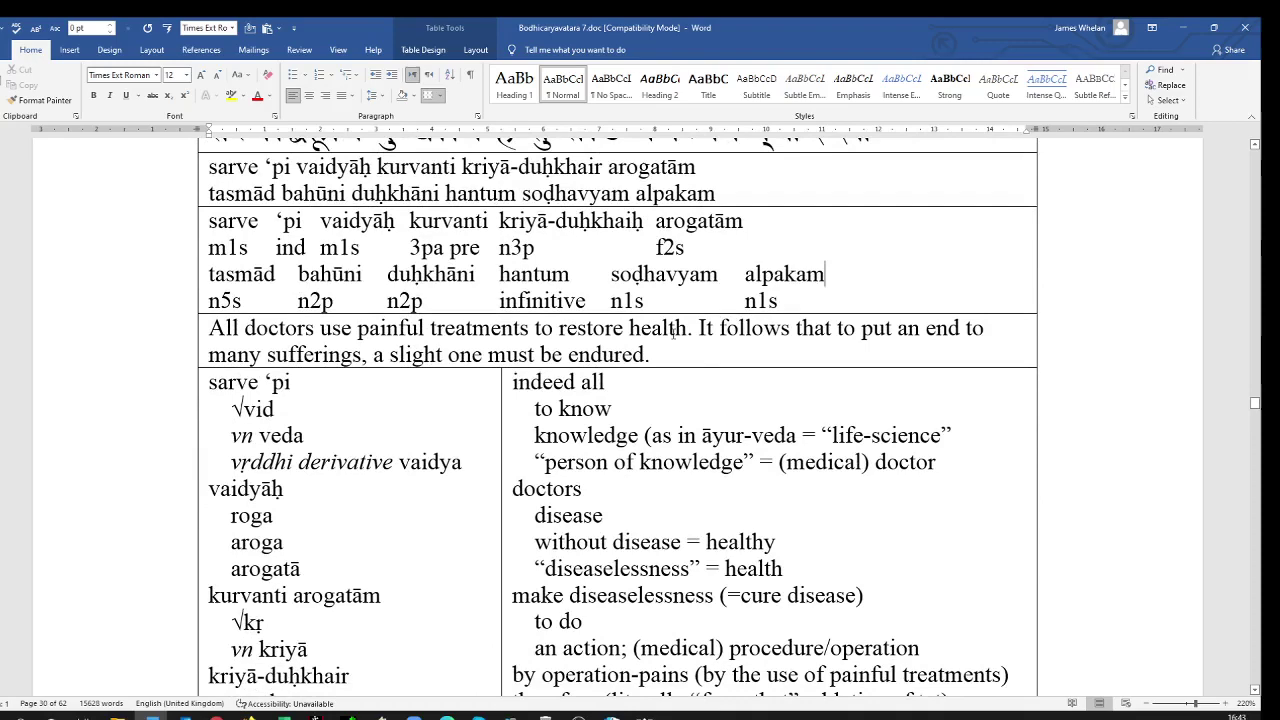
- Scroll to the alpakam and soḍhavyam notes and briefly highlight the root sah
scroll(674, 334, down, 5)
scroll(621, 385, down, 6)
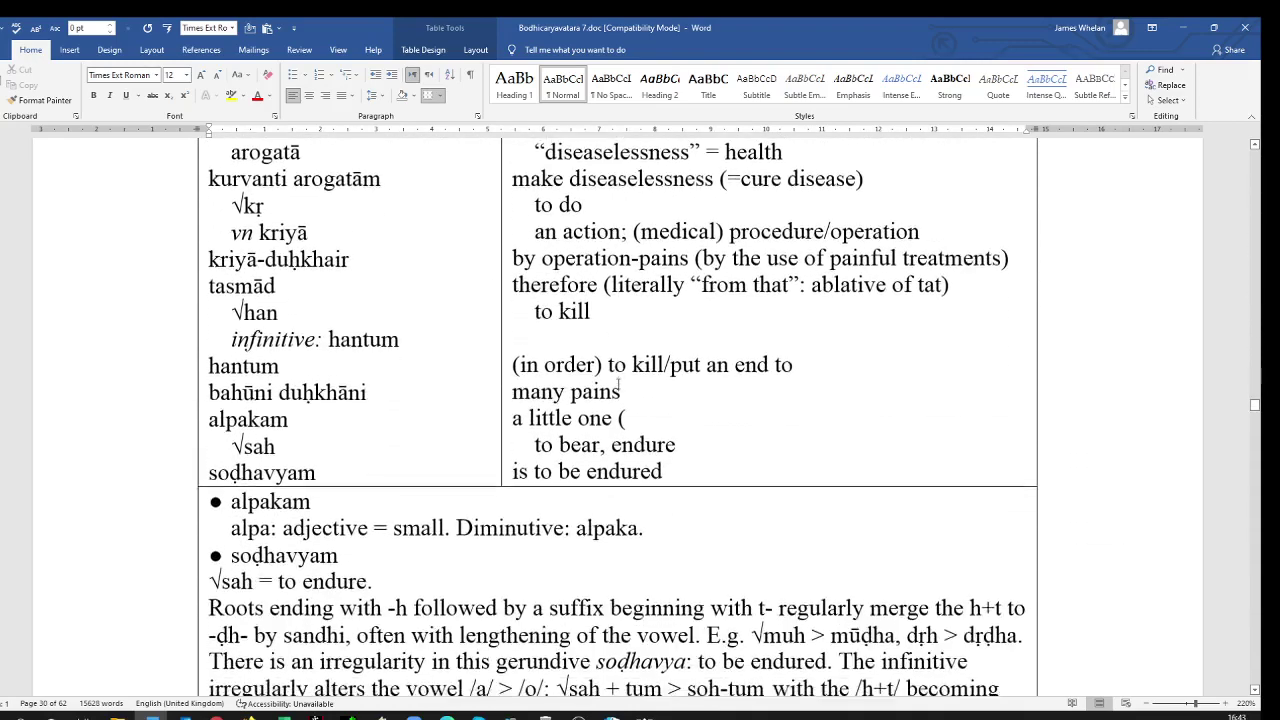
scroll(622, 385, down, 3)
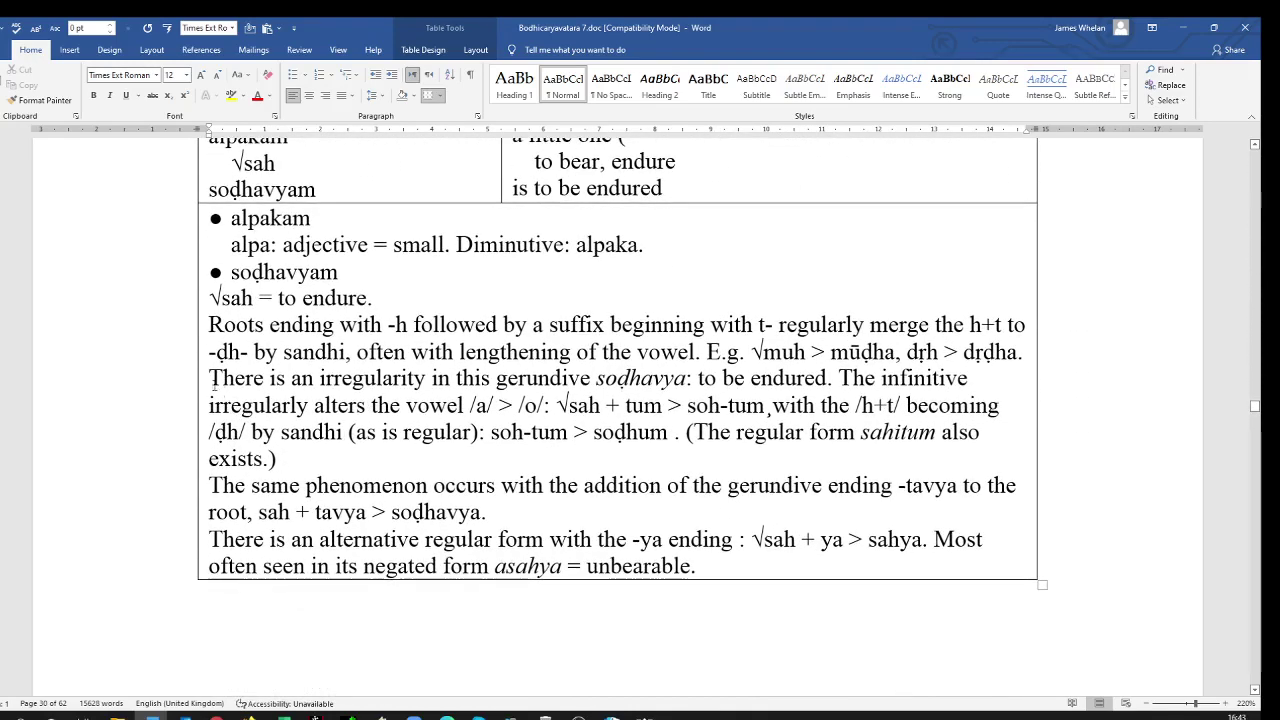
drag(221, 298, 254, 298)
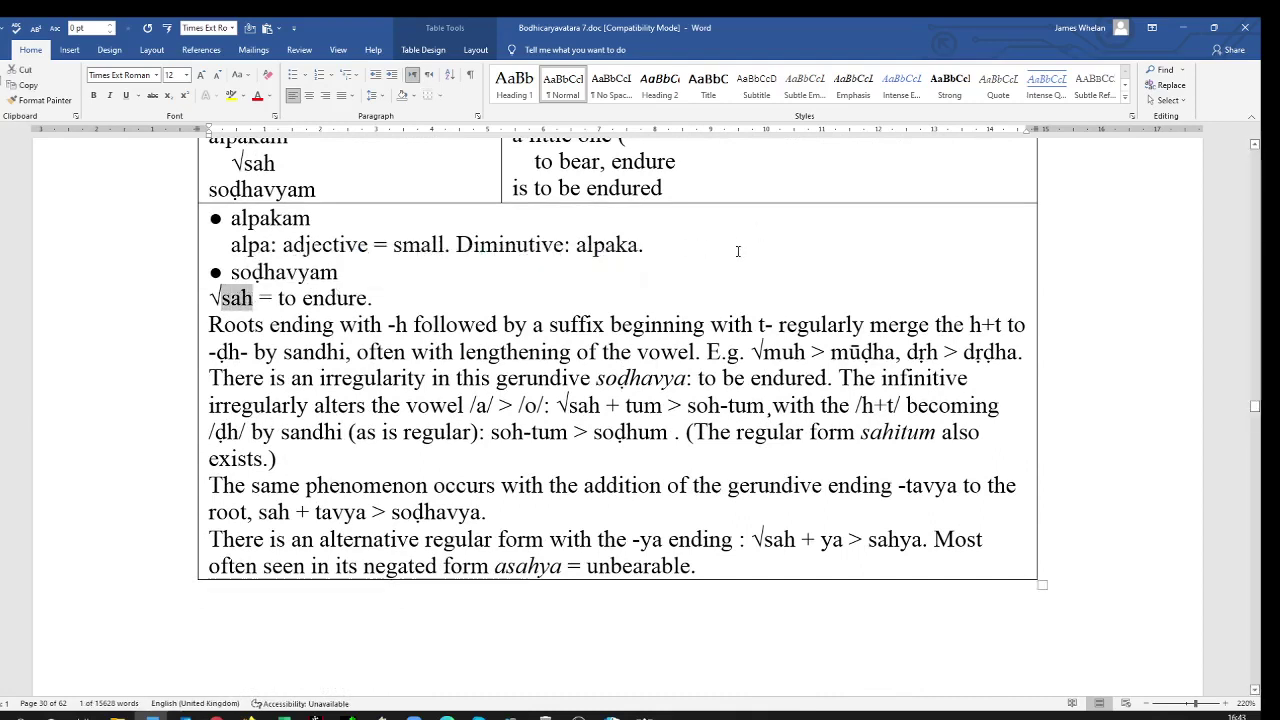
click(380, 298)
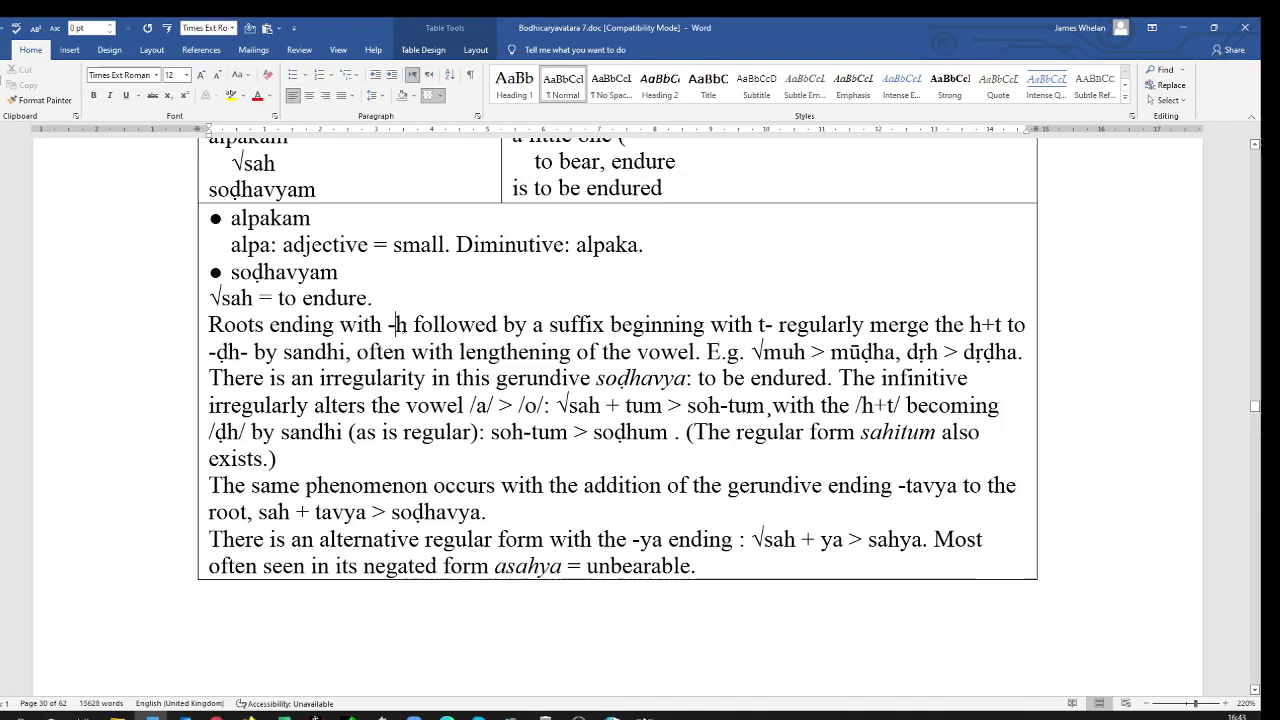
drag(395, 325, 408, 325)
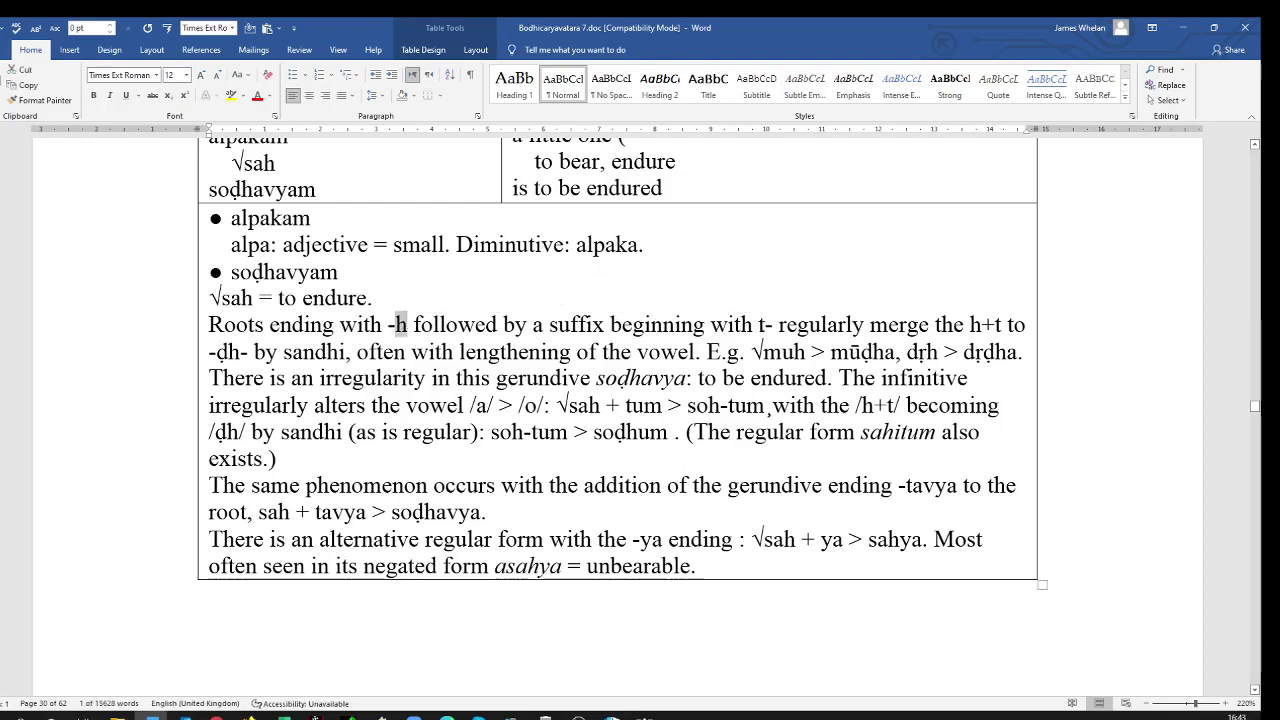
drag(758, 326, 768, 326)
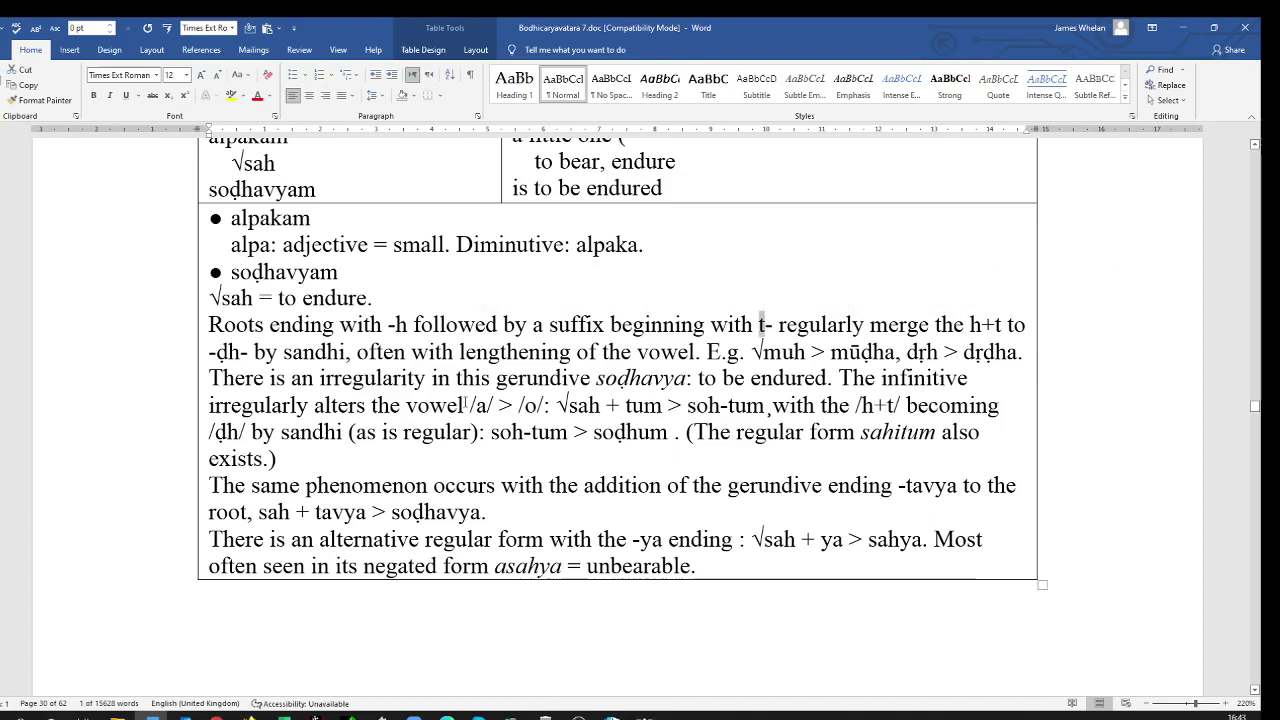
drag(217, 351, 241, 351)
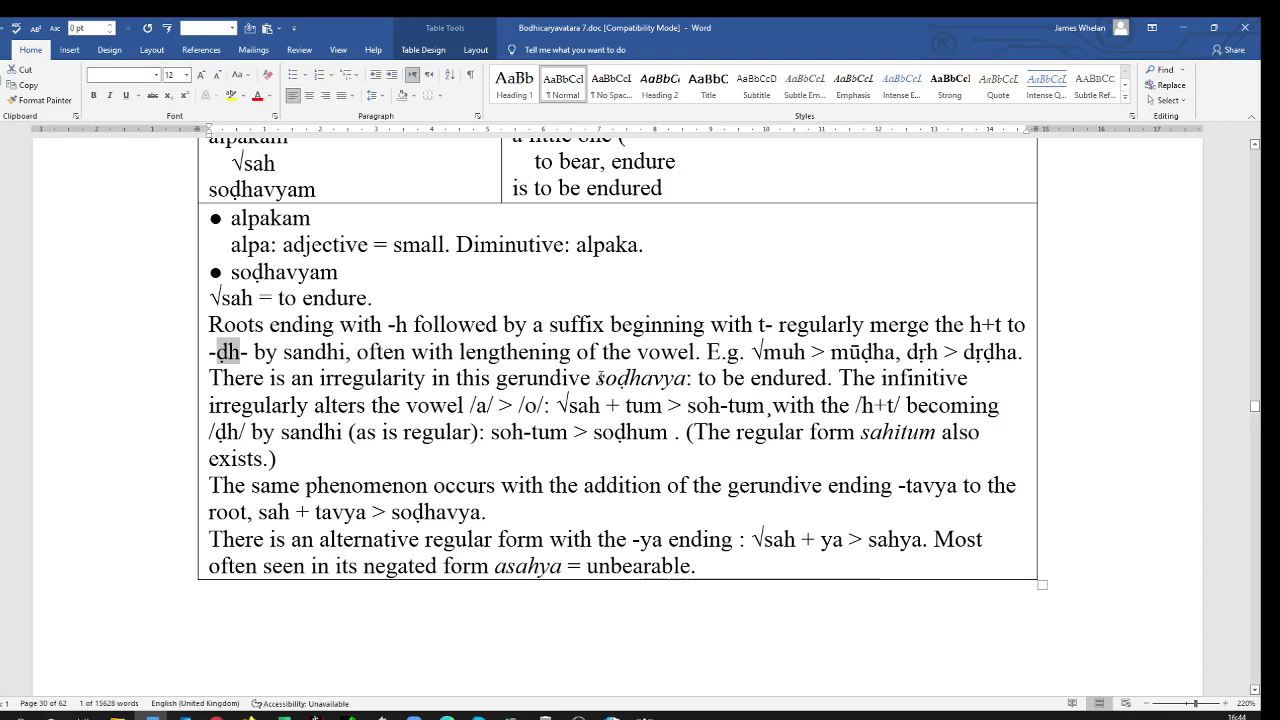
click(598, 378)
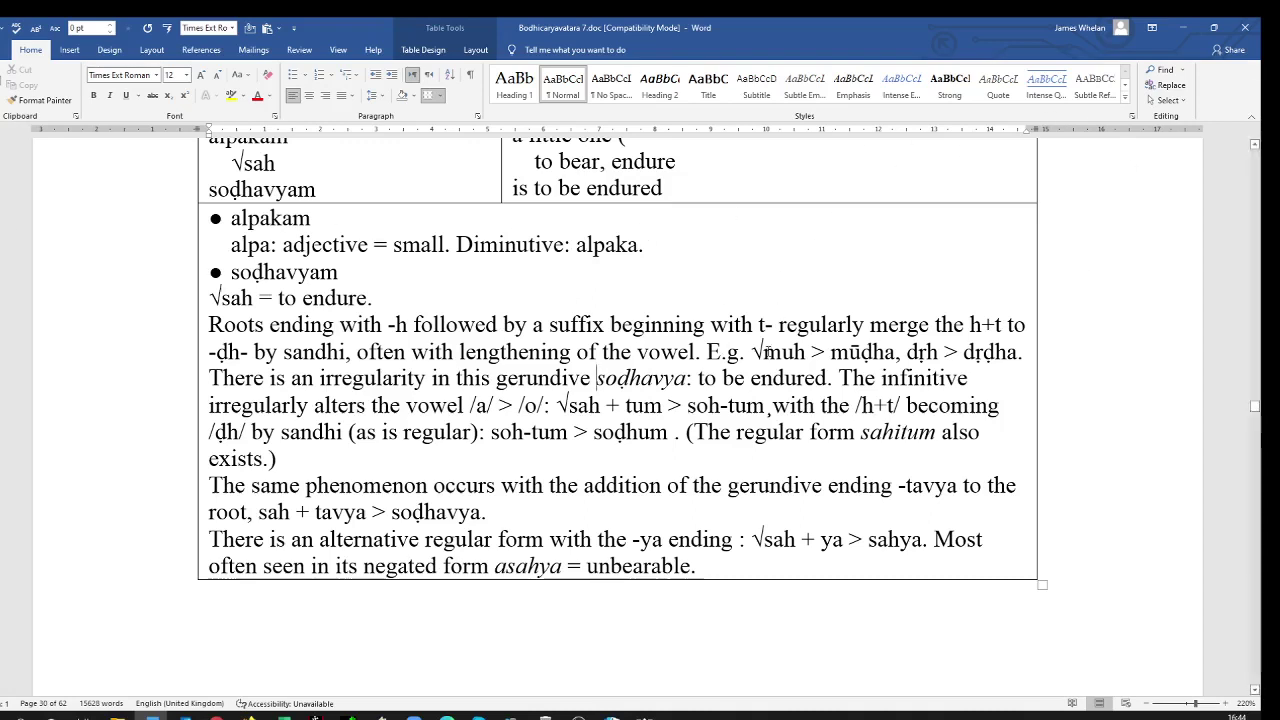
drag(763, 351, 805, 356)
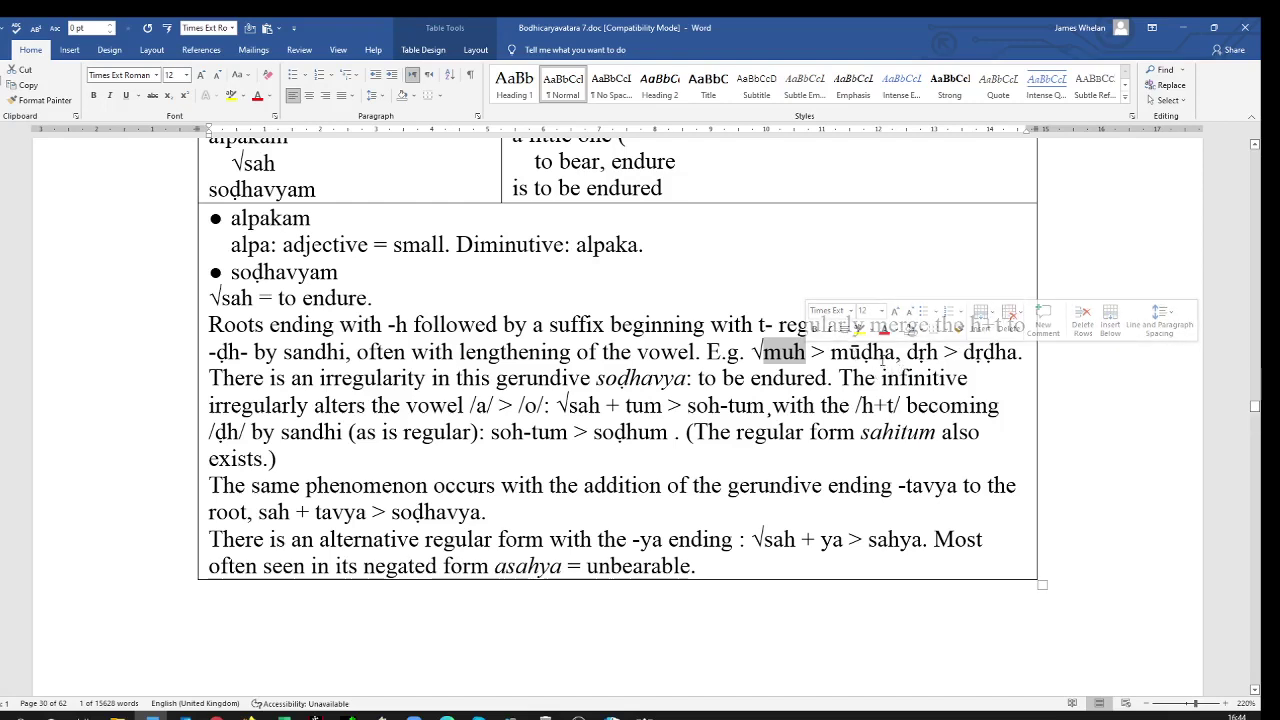
- Point out the u of √muh and the ḍh of mūḍha, then return to verse 23's top
click(790, 351)
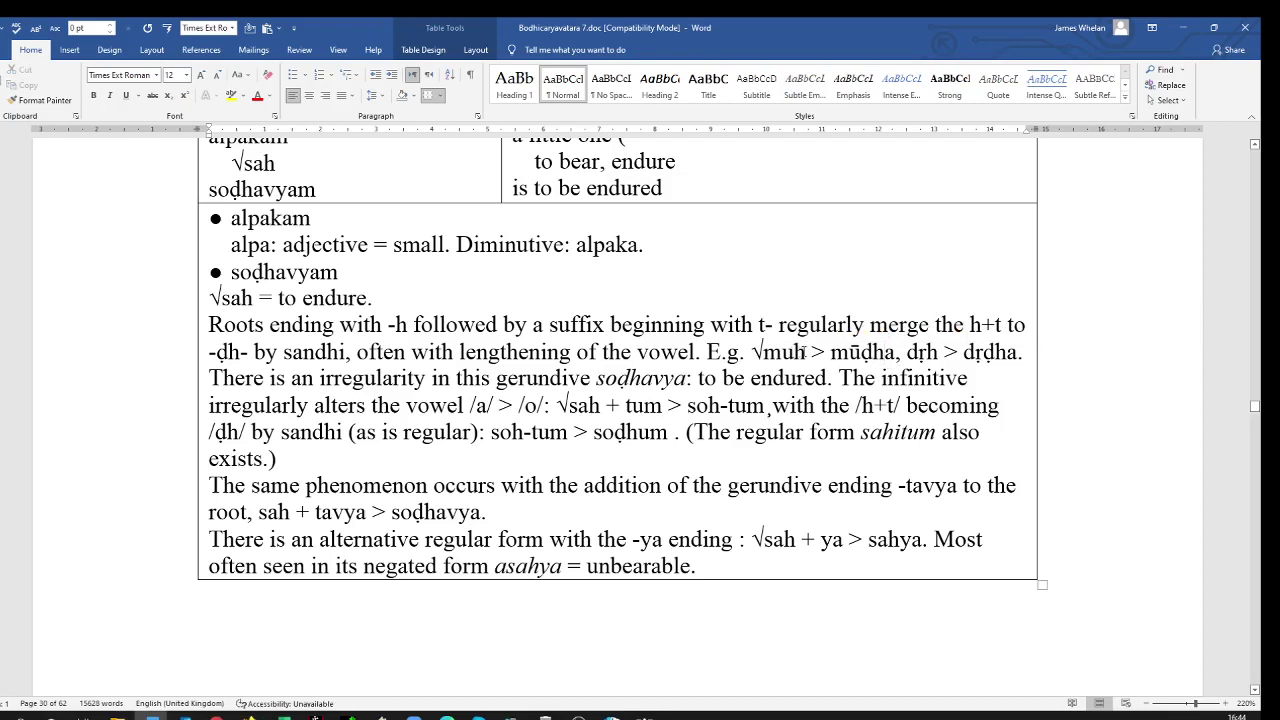
click(880, 355)
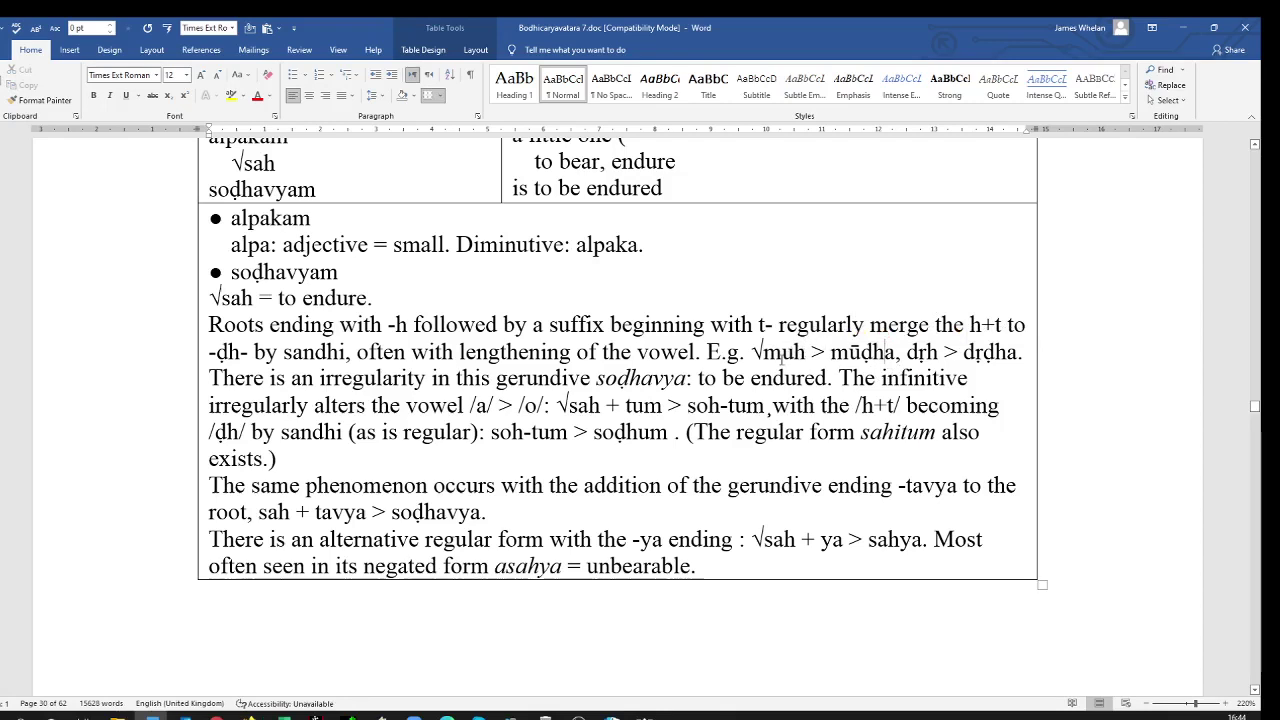
drag(781, 355, 794, 357)
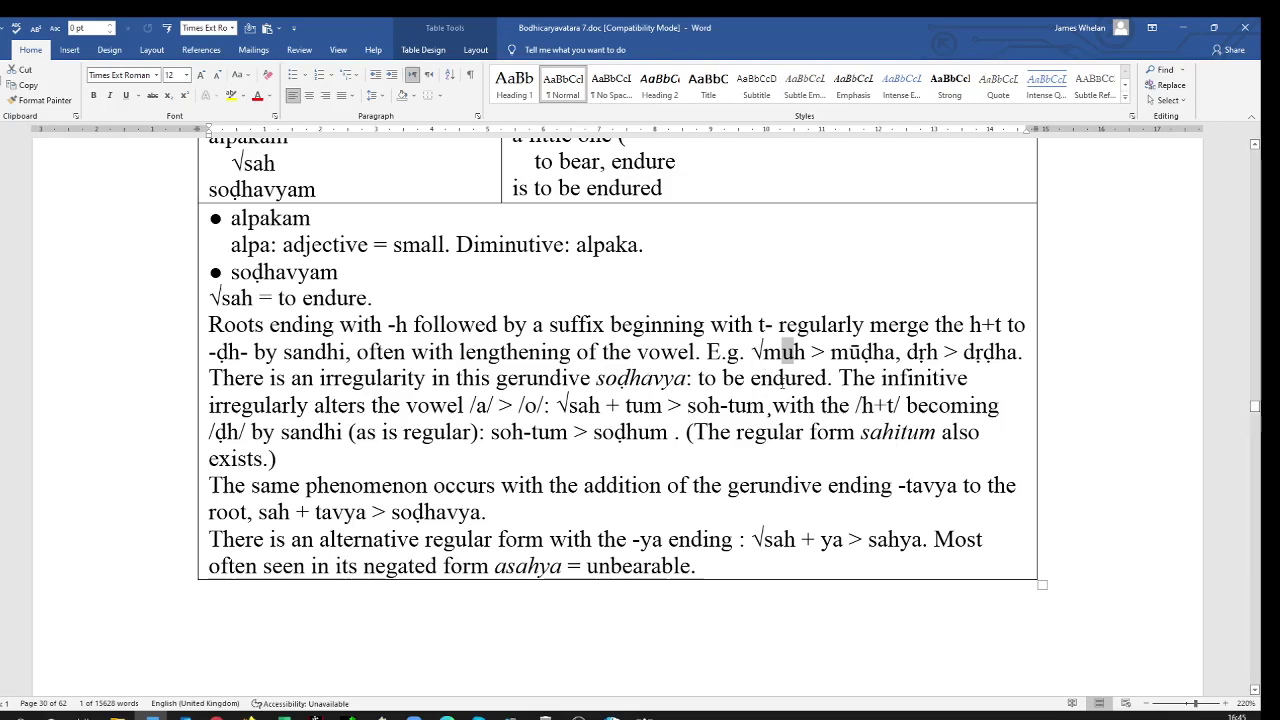
click(833, 378)
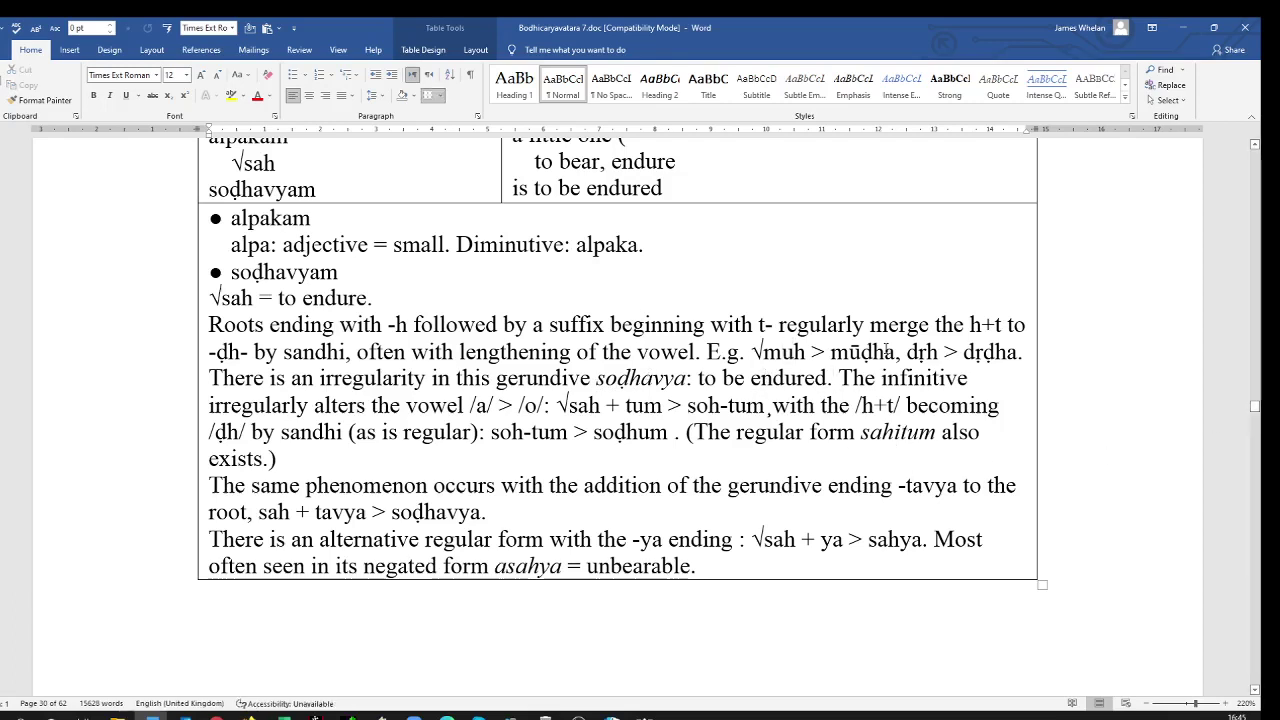
scroll(885, 355, up, 5)
scroll(885, 355, up, 5)
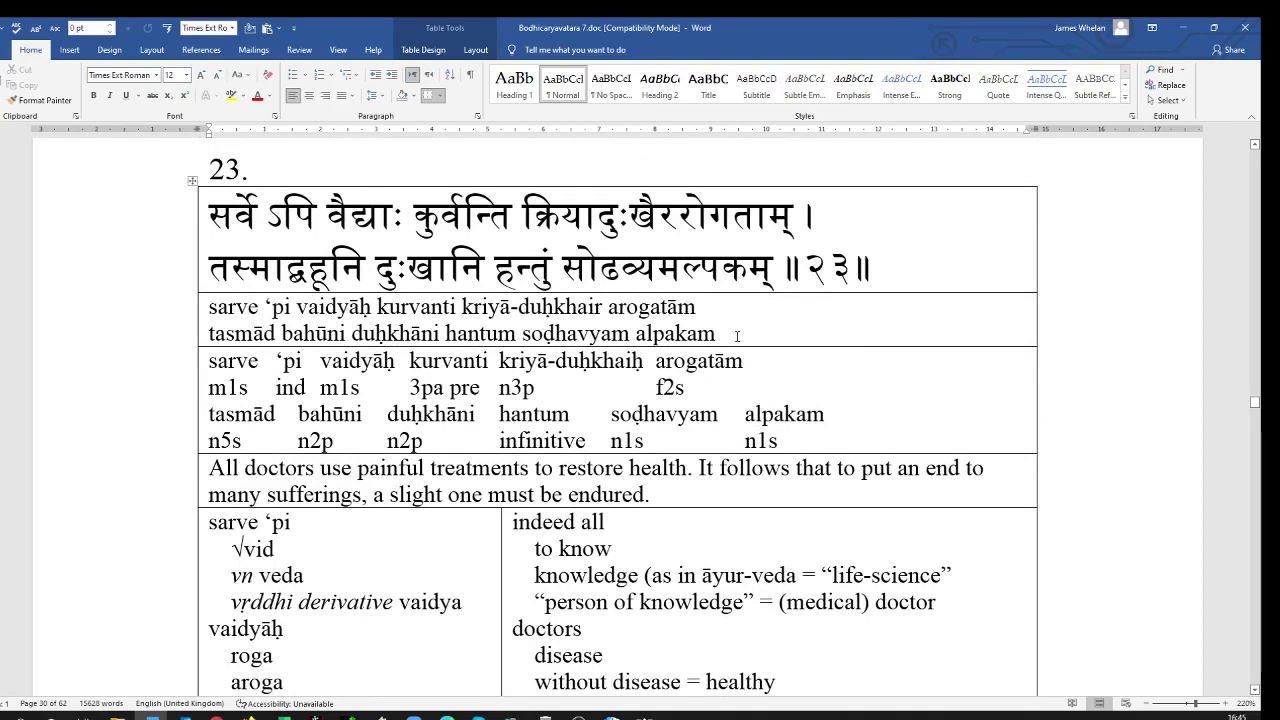
scroll(725, 345, down, 2)
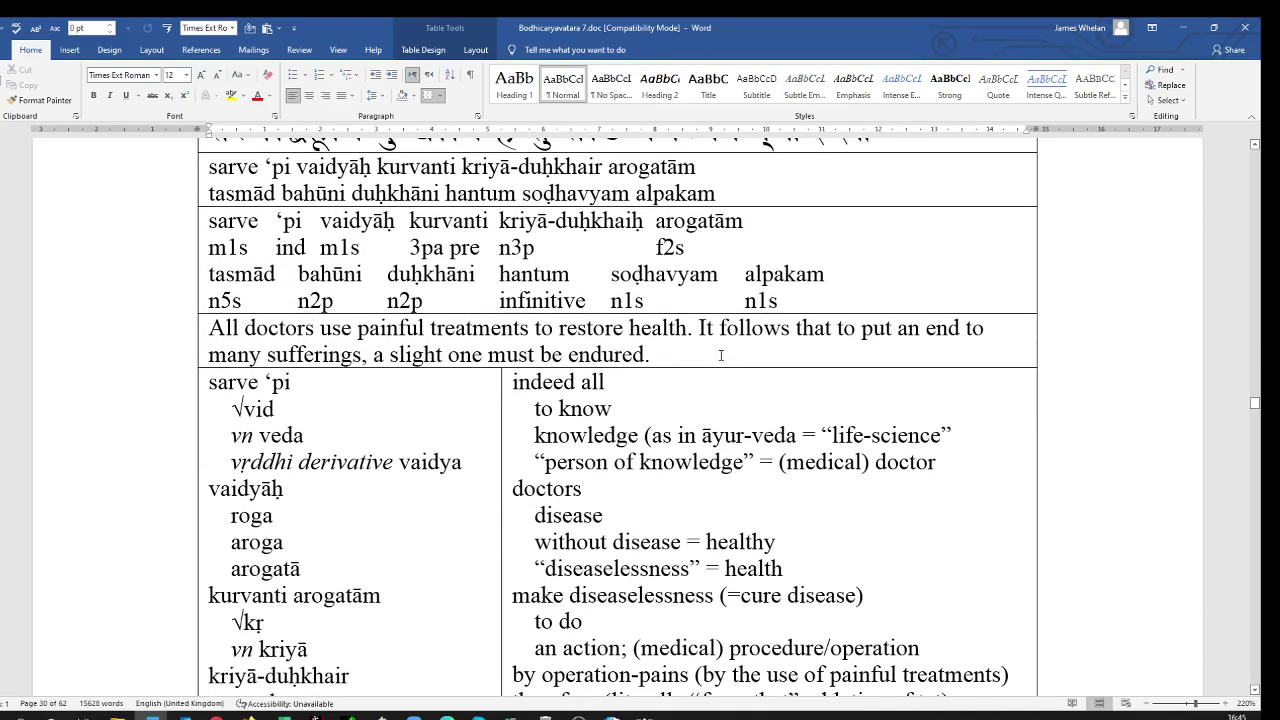
scroll(722, 355, up, 2)
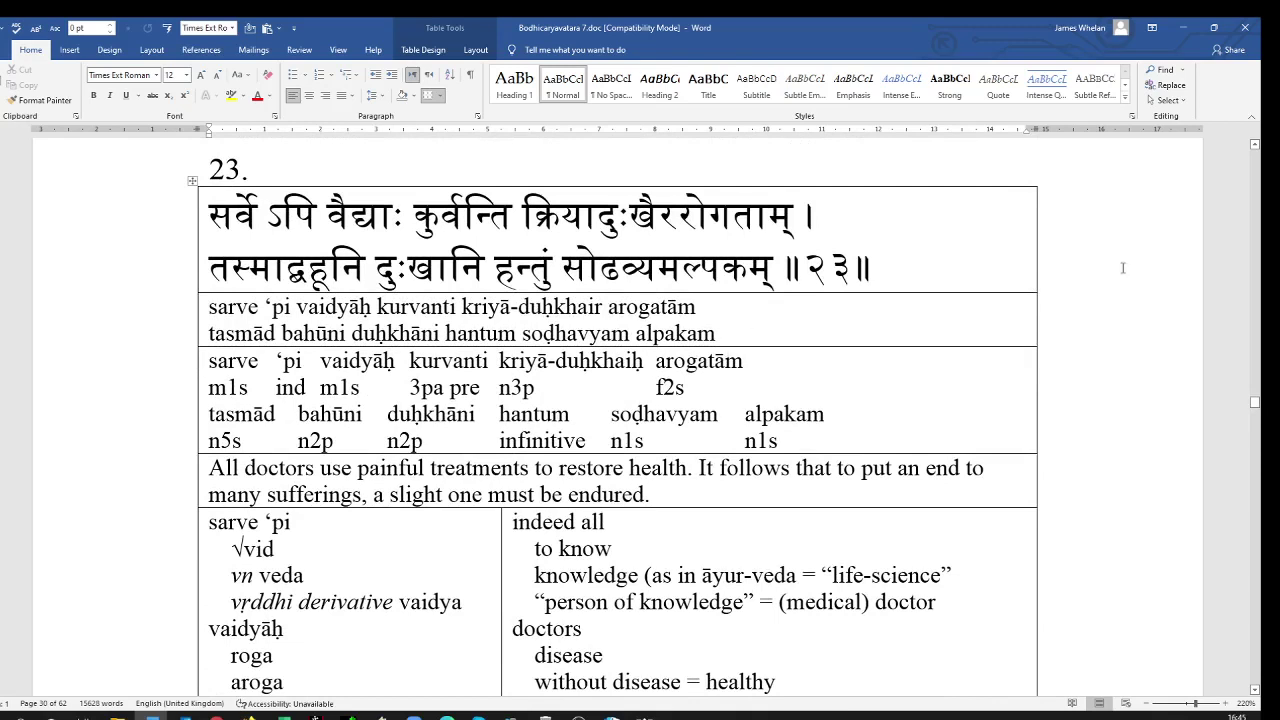